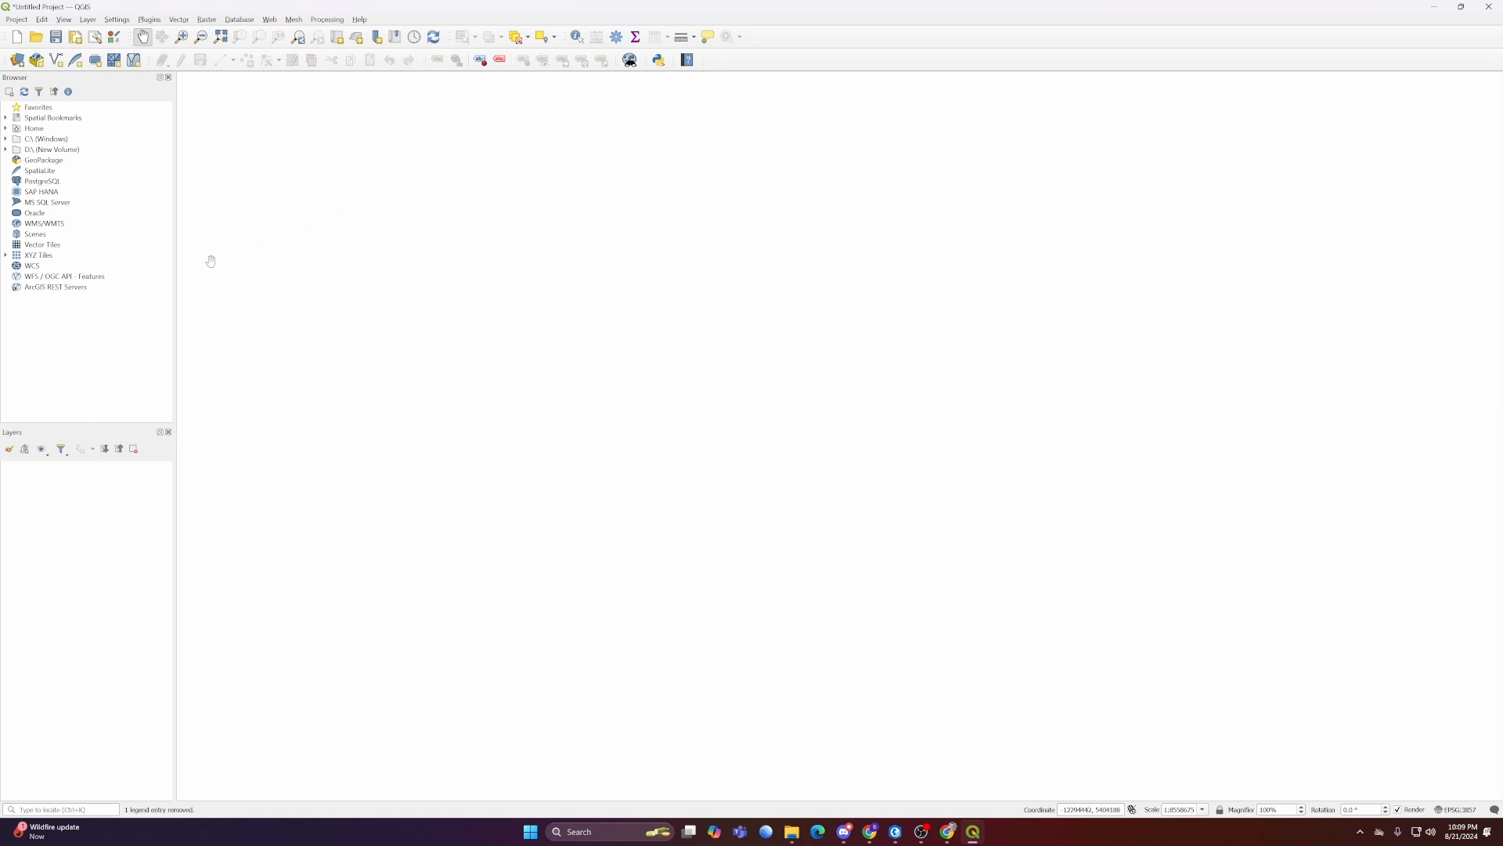
Step: Add the OpenStreetMap basemap from the XYZ tile connections to the empty project
left_click(5, 256)
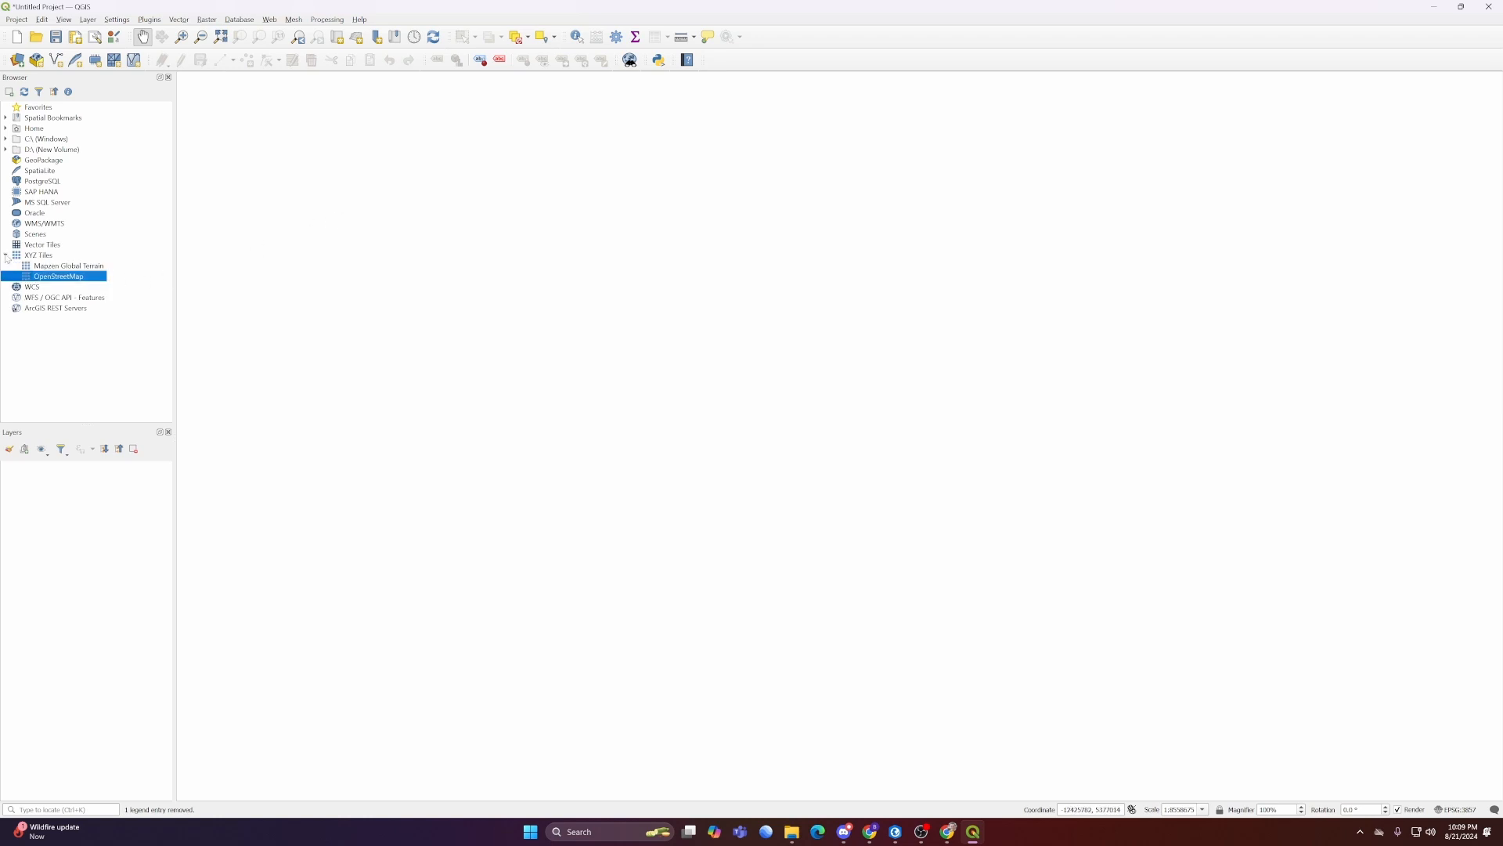
double_click(58, 277)
scroll(855, 302, "up", 6)
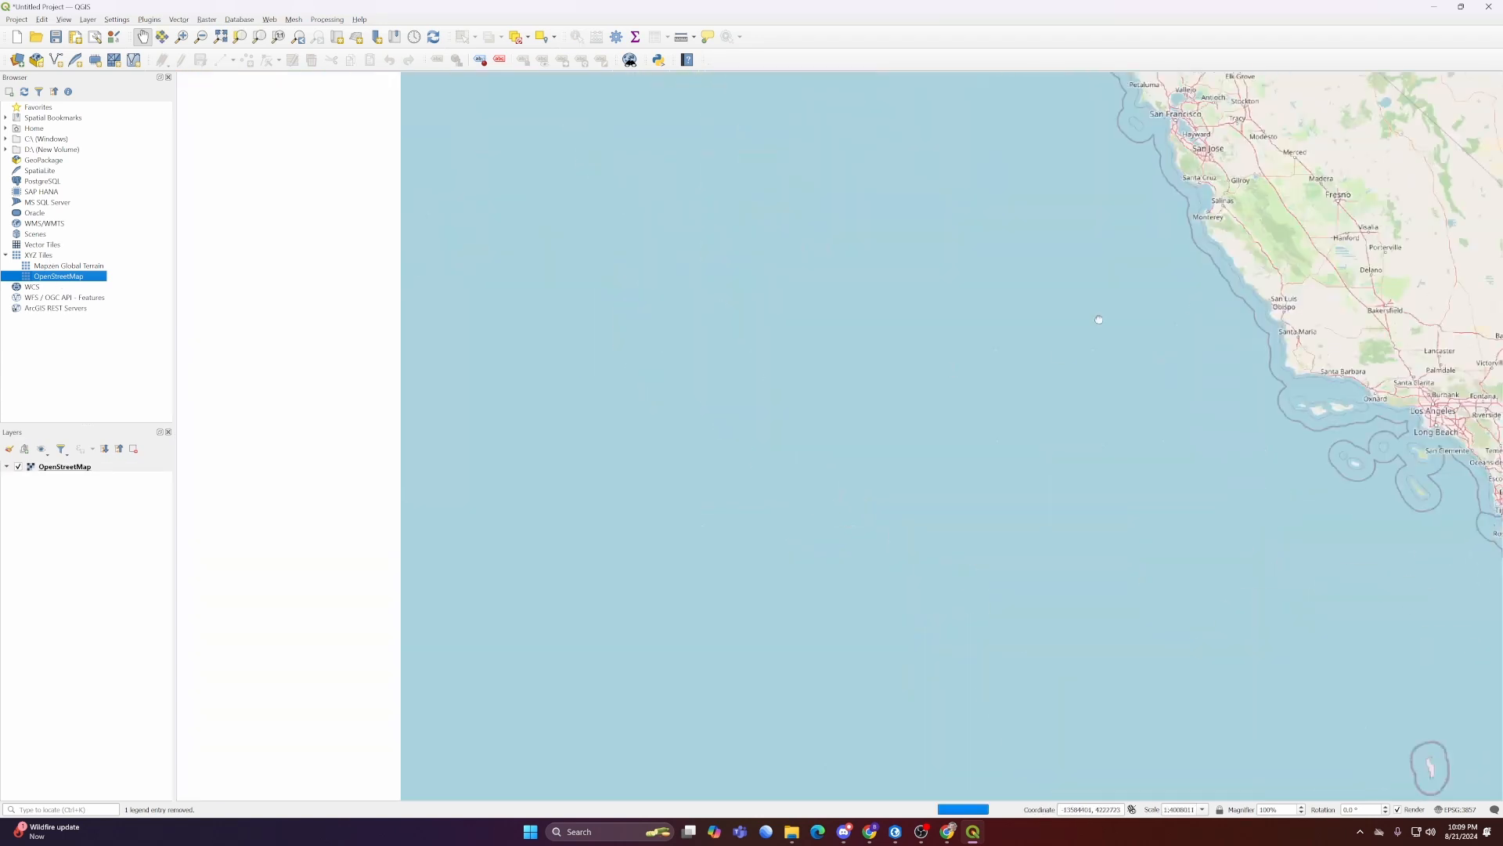
Step: Examine the OpenStreetMap basemap from the California coast across the United States to the South Bend area in northern Indiana
left_click_drag(1098, 320, 494, 510)
left_click_drag(994, 367, 725, 407)
left_click_drag(1116, 343, 562, 505)
scroll(692, 458, "down", 1)
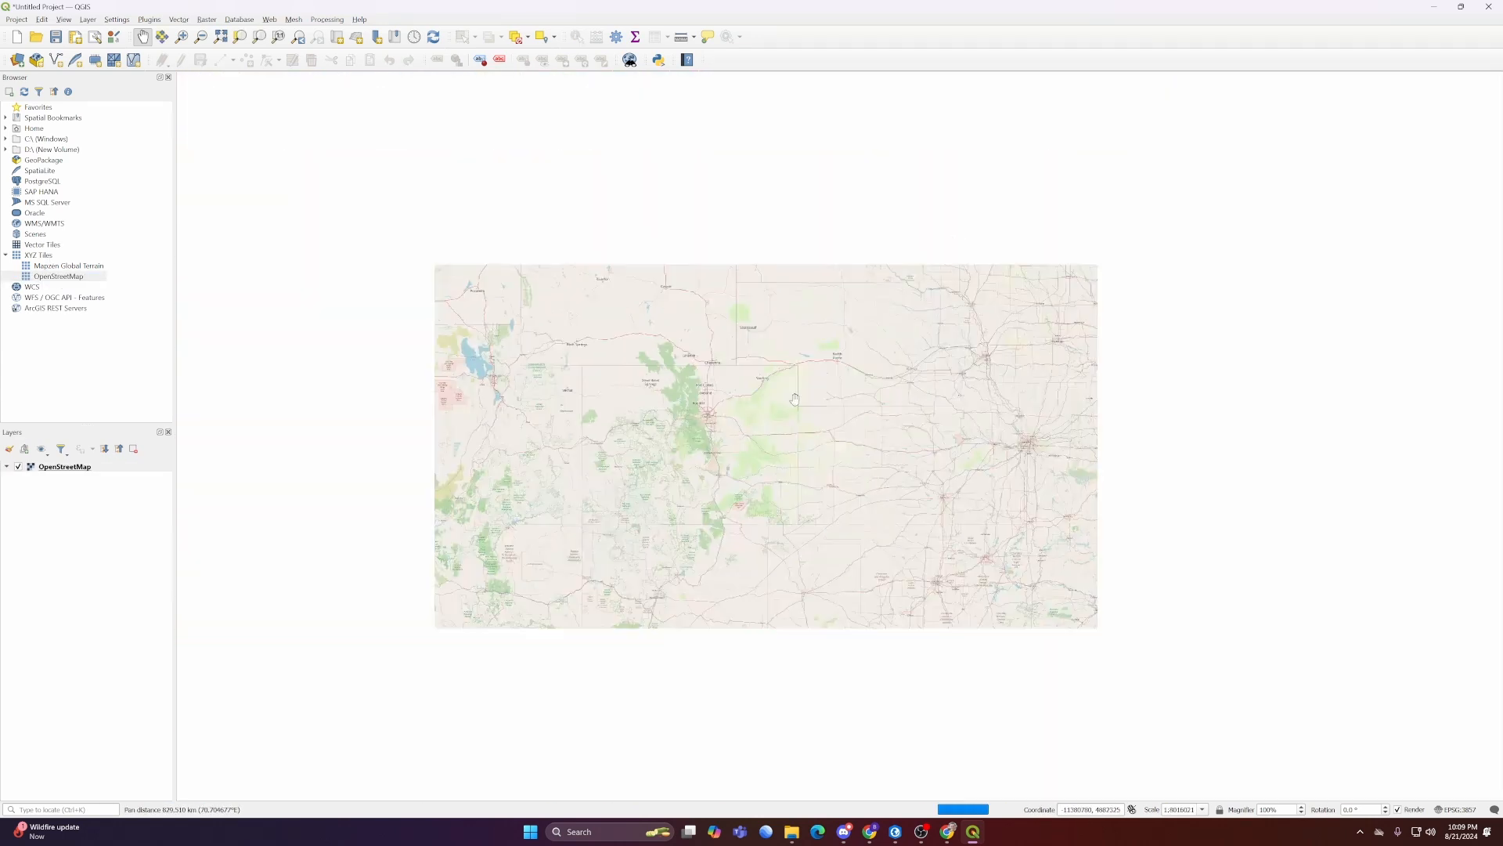
left_click_drag(902, 357, 635, 413)
left_click_drag(990, 433, 835, 417)
scroll(836, 418, "up", 1)
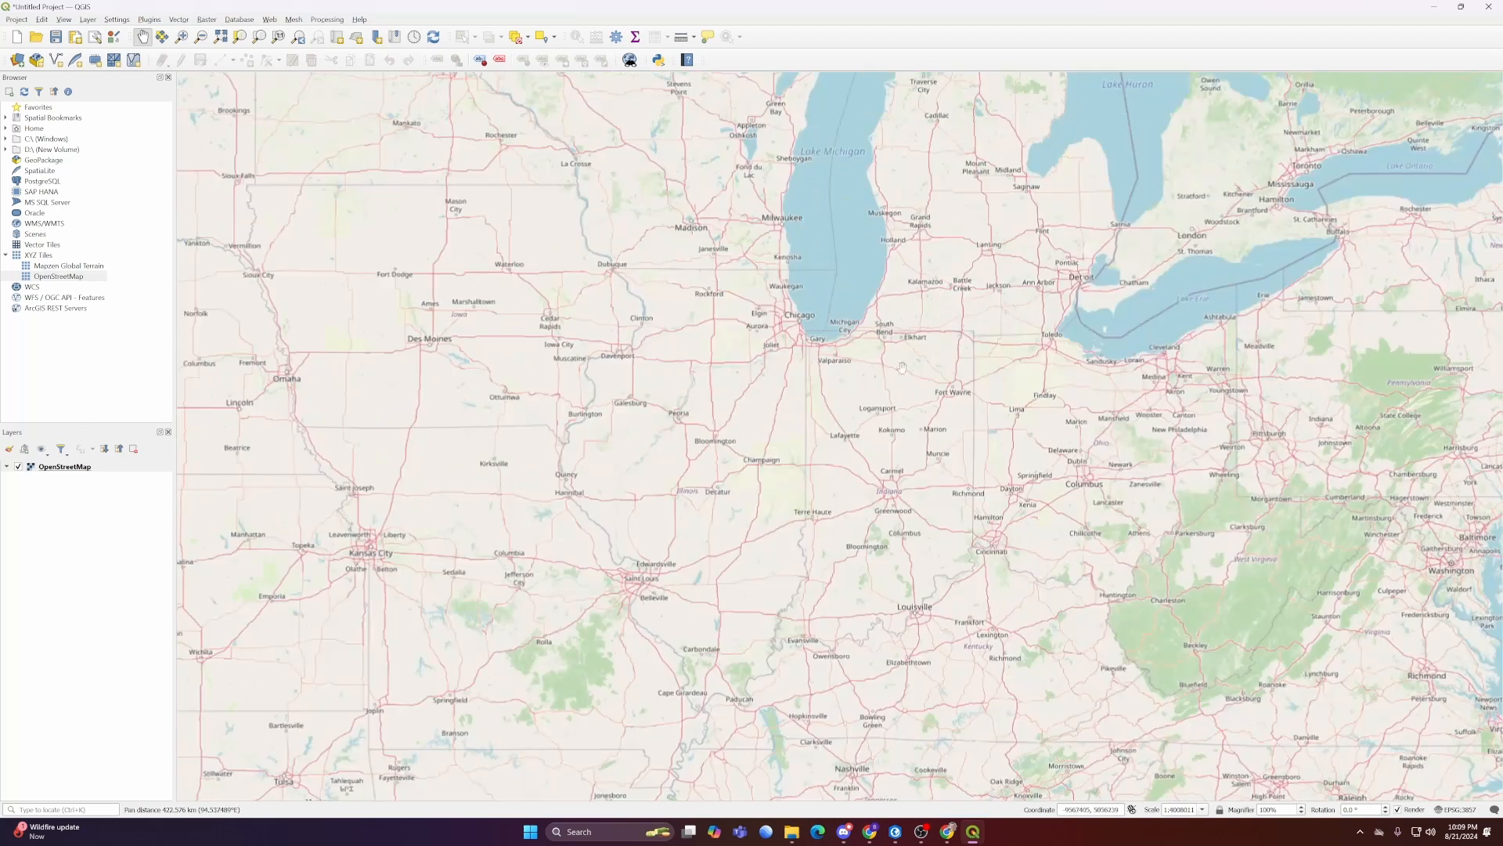
scroll(902, 366, "up", 4)
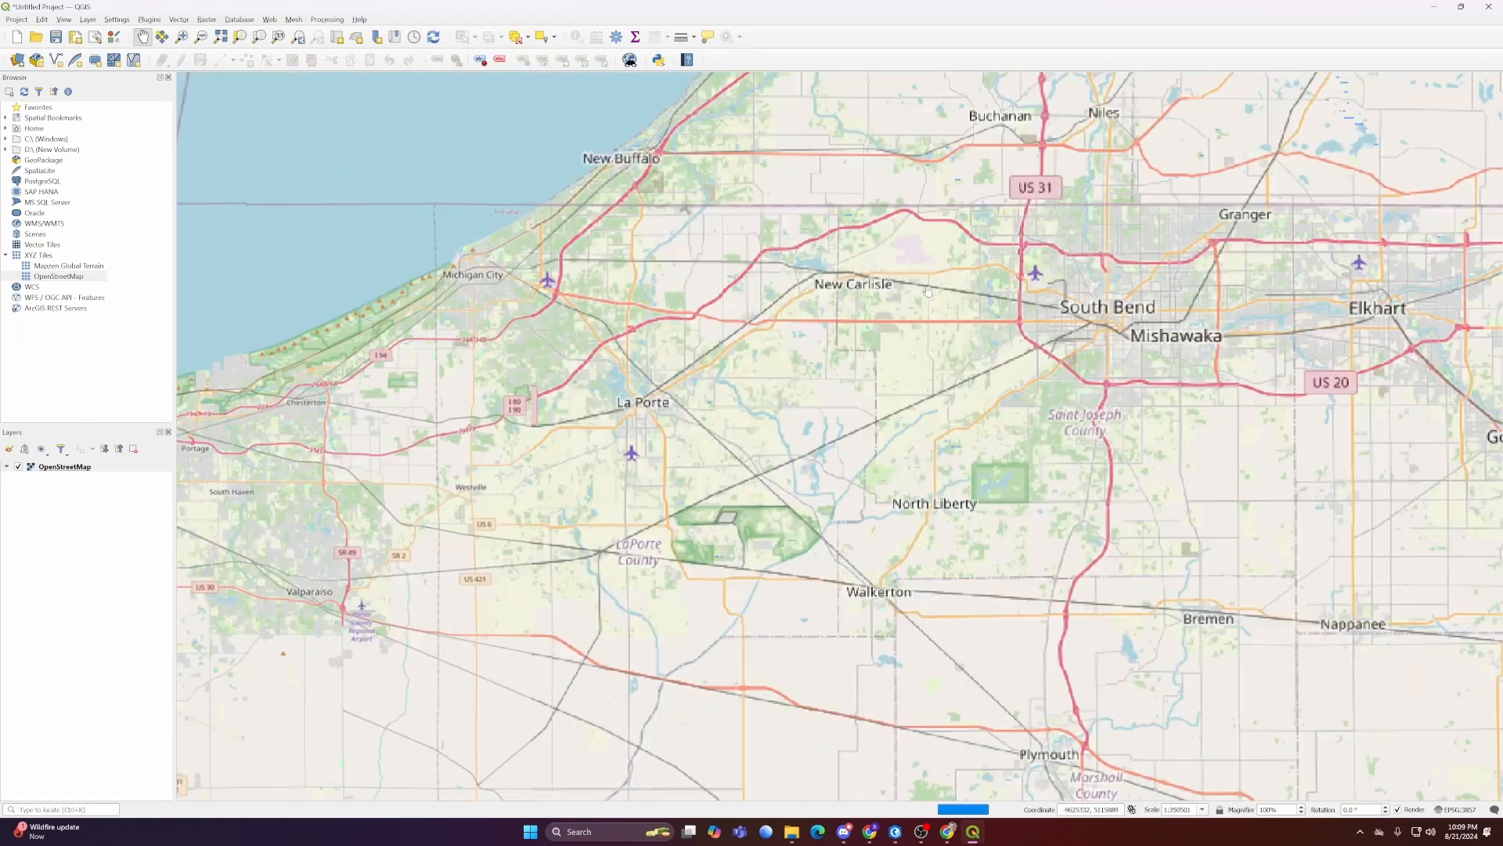
scroll(928, 290, "up", 1)
Step: Replace the OpenStreetMap layer with the Mapzen Global Terrain basemap from the XYZ tile connections
left_click(133, 448)
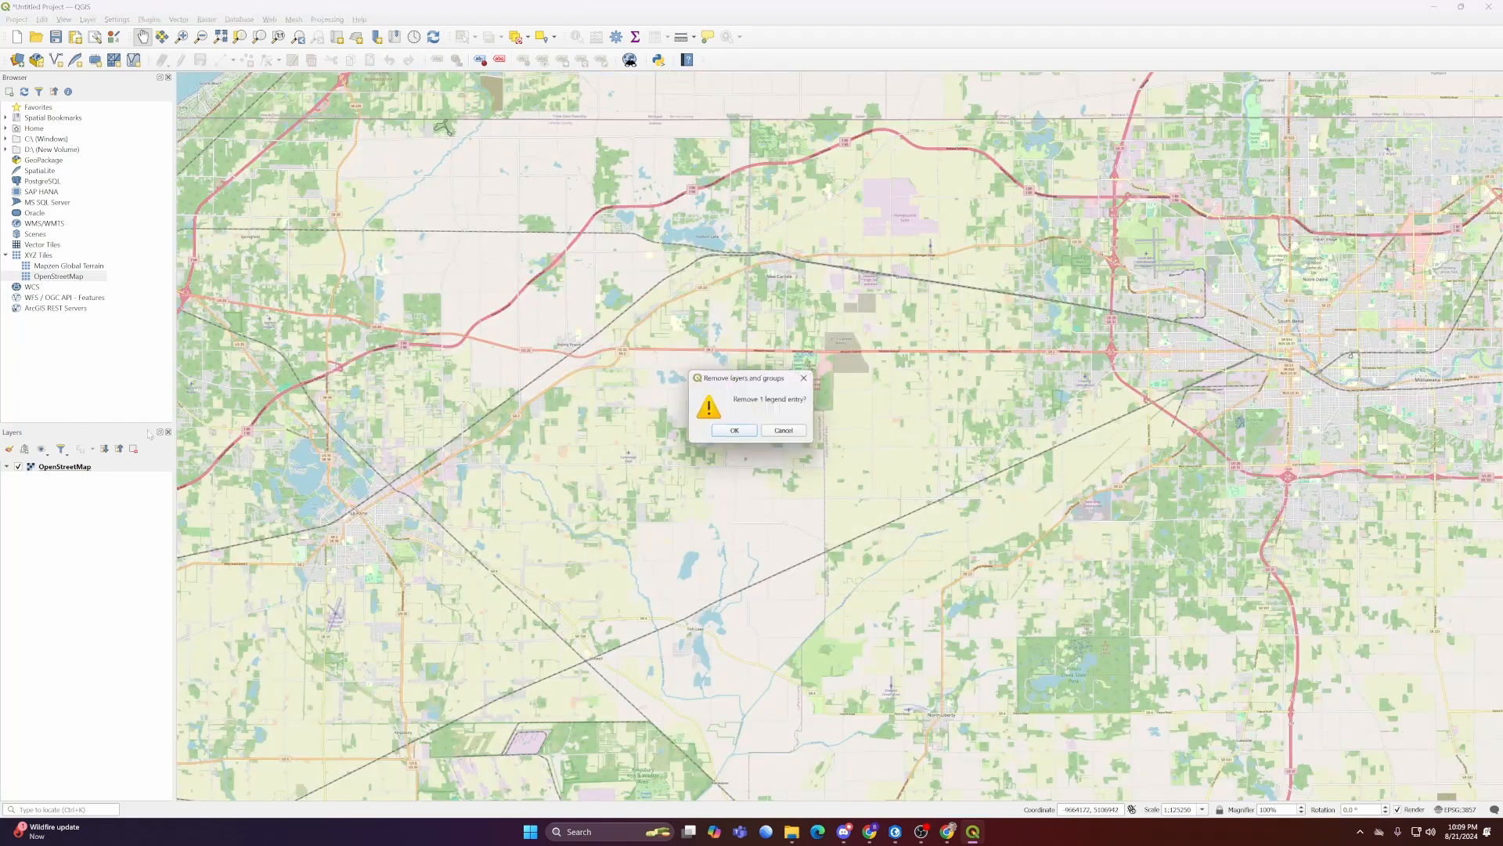
left_click(734, 429)
left_click(82, 266)
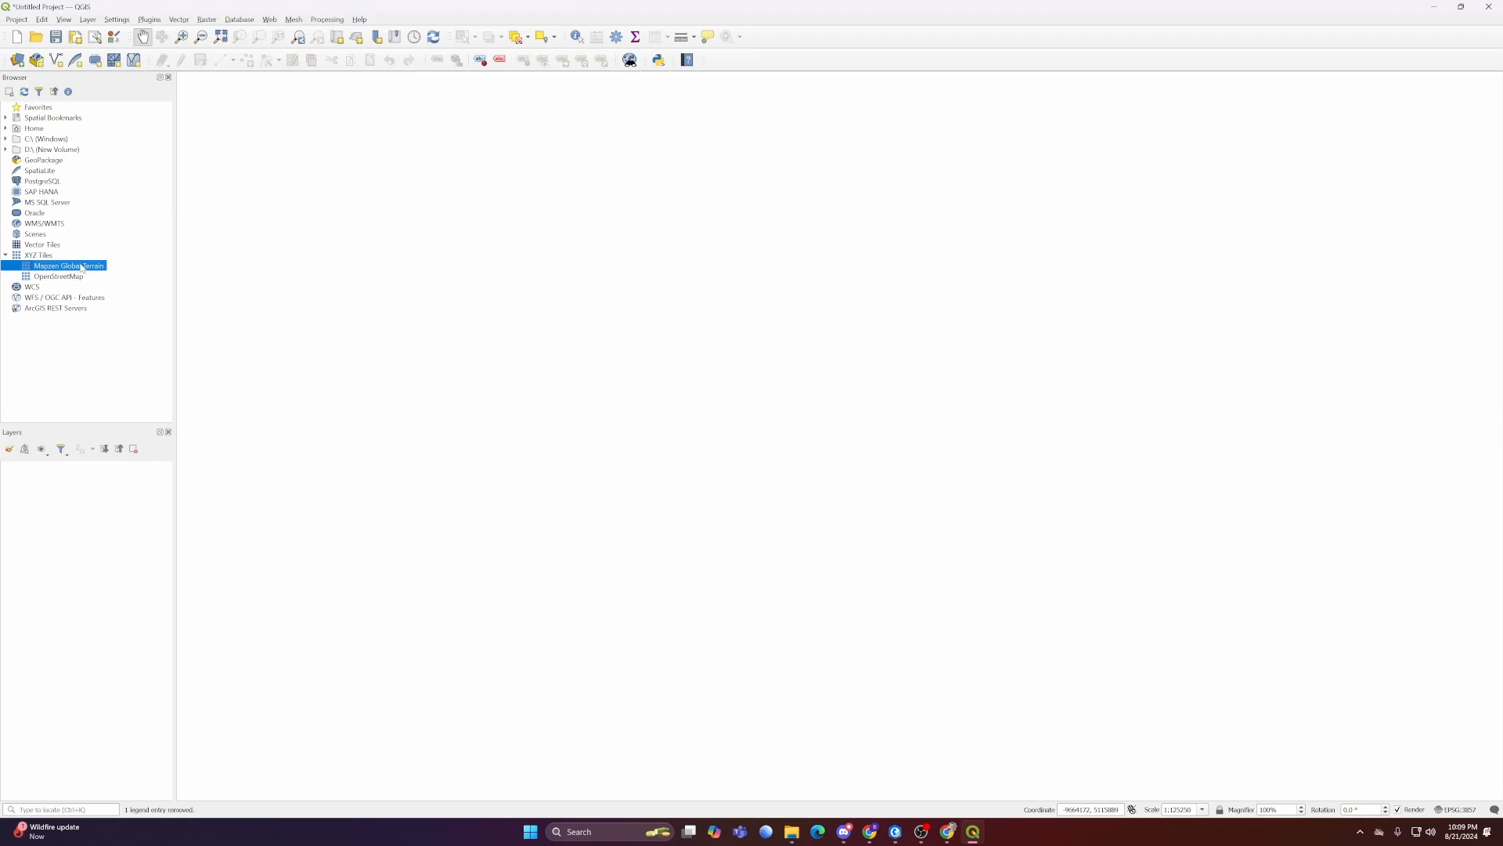
double_click(59, 267)
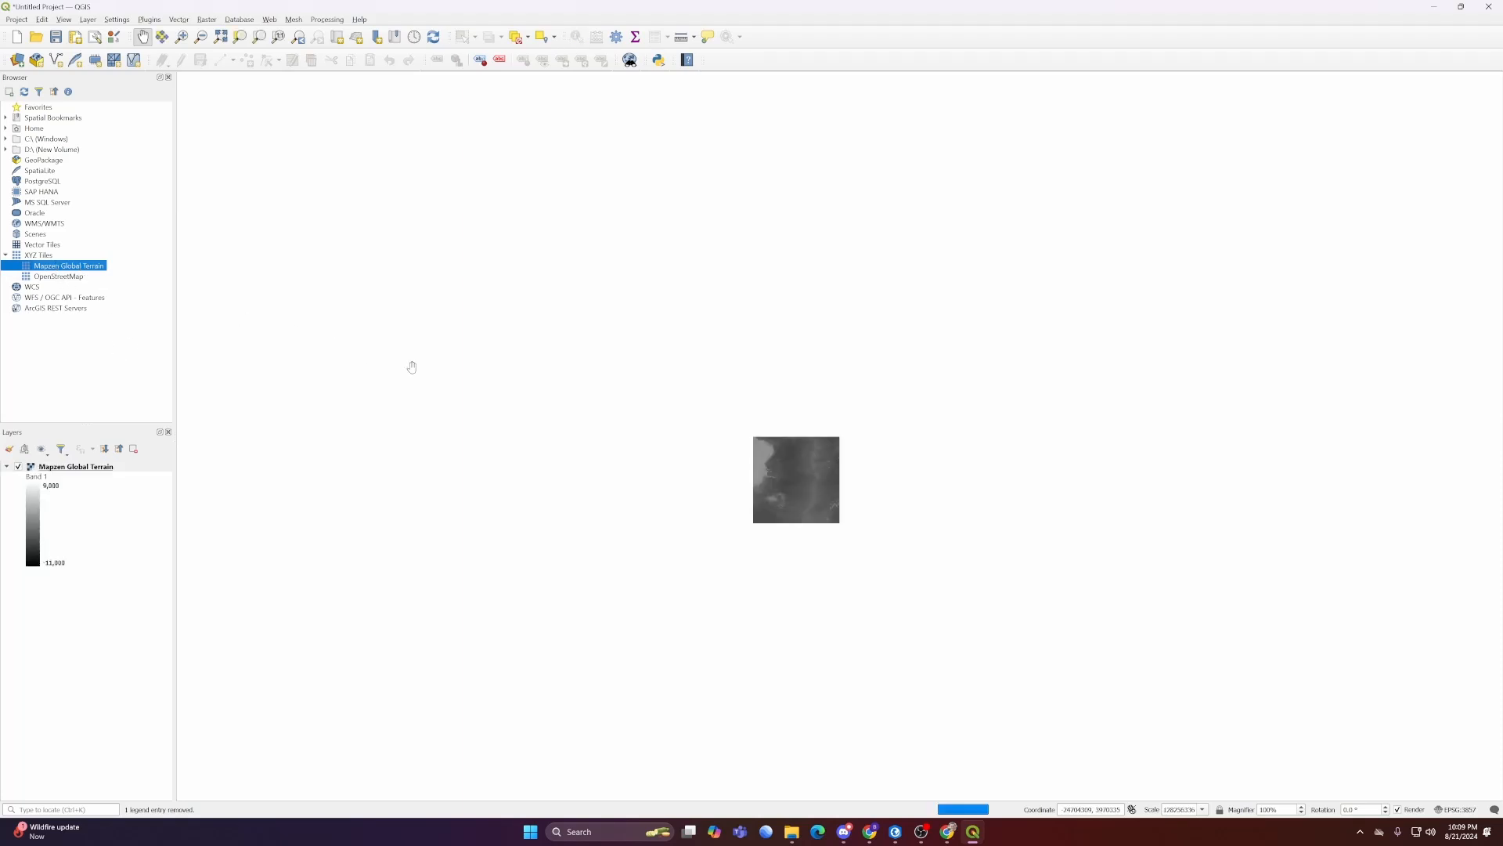
scroll(470, 383, "down", 1)
scroll(548, 399, "up", 2)
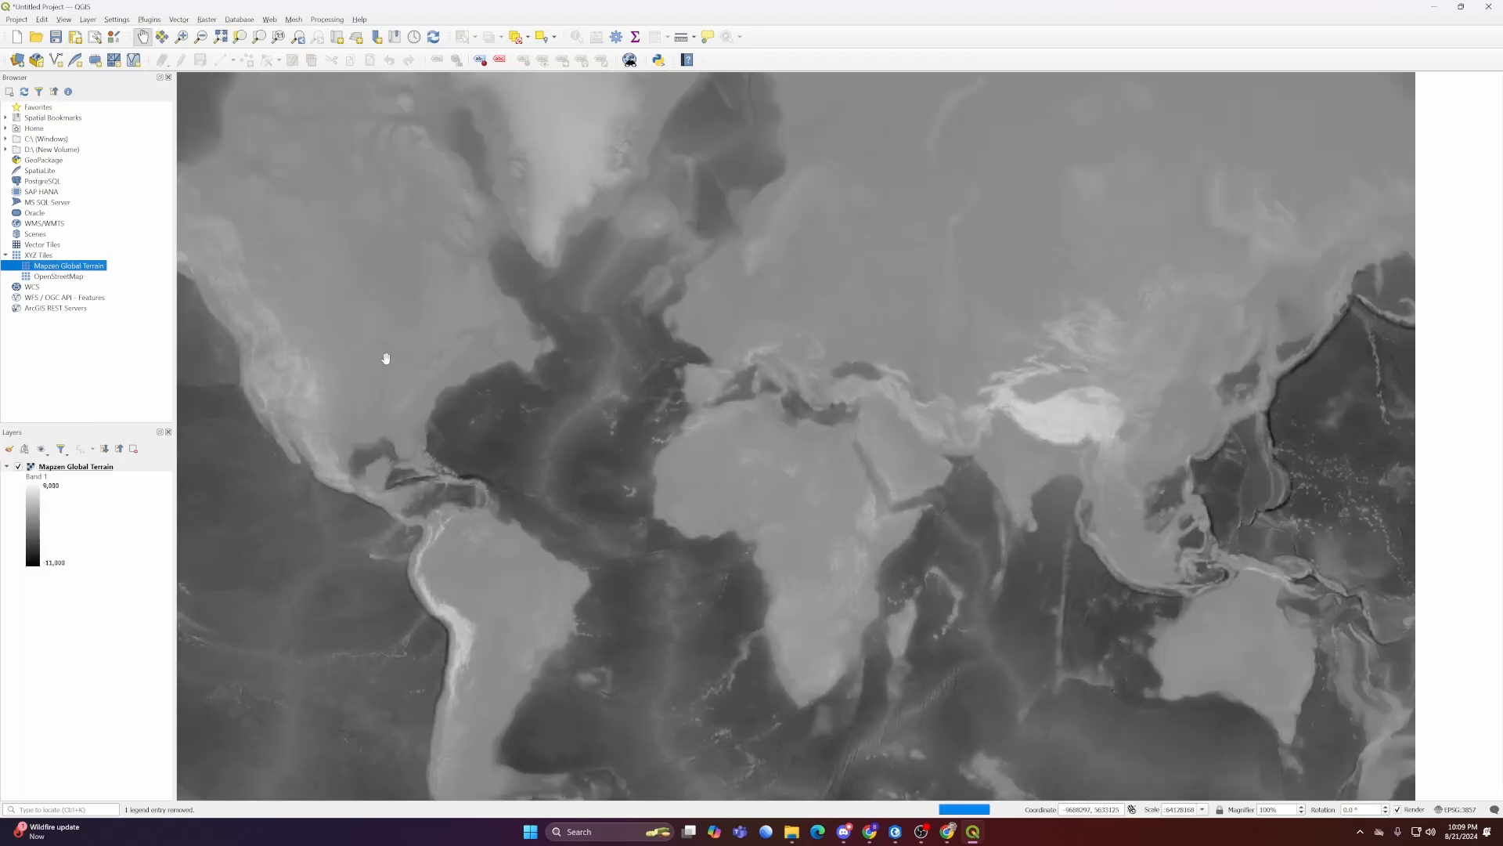
scroll(384, 356, "up", 2)
left_click_drag(476, 339, 870, 361)
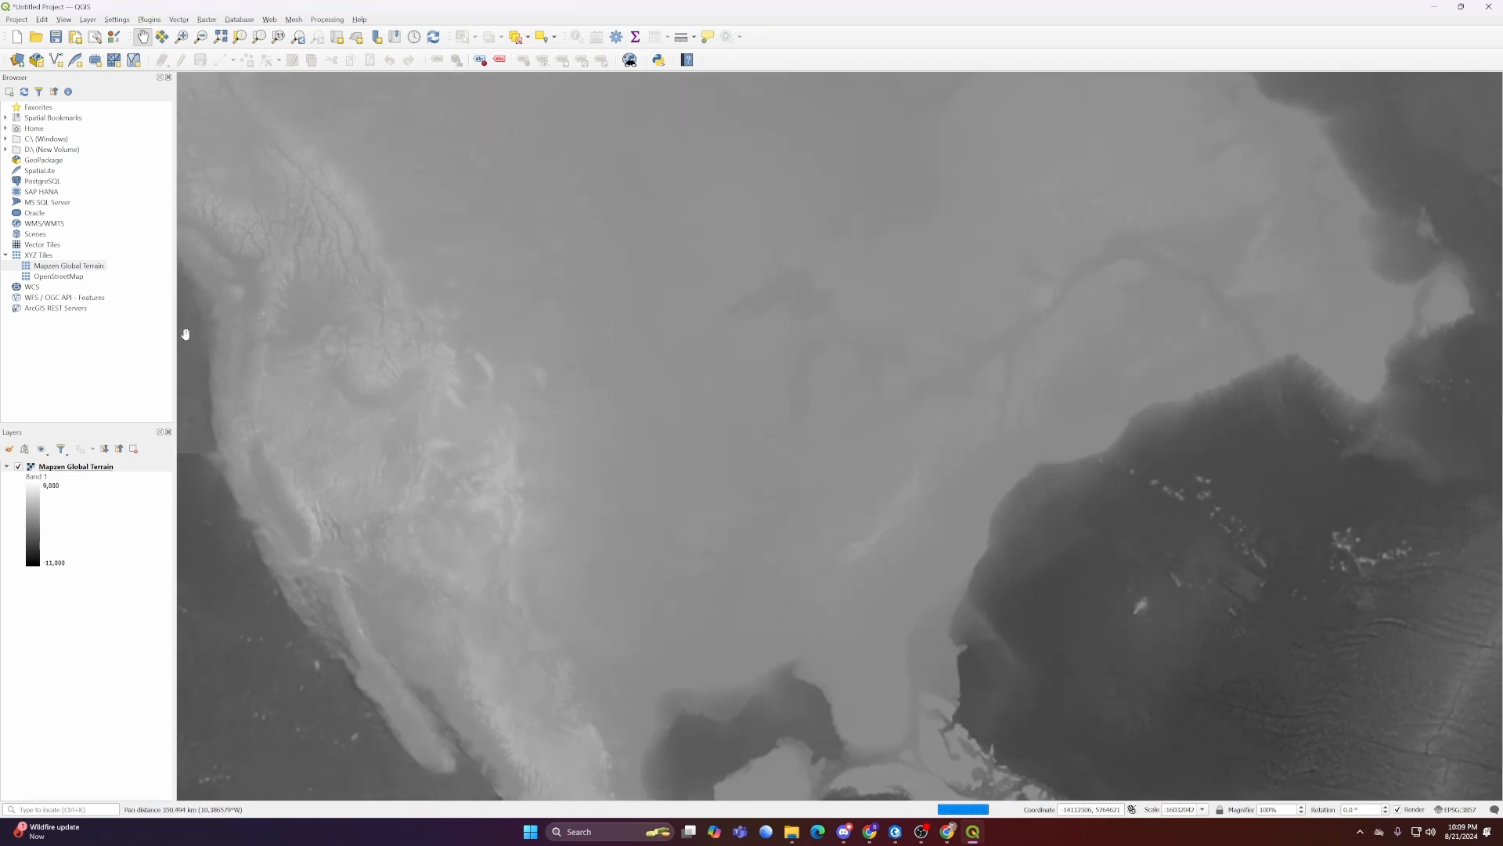
Step: Remove the Mapzen Global Terrain layer from the project and collapse the XYZ tile connections
right_click(72, 275)
left_click(65, 474)
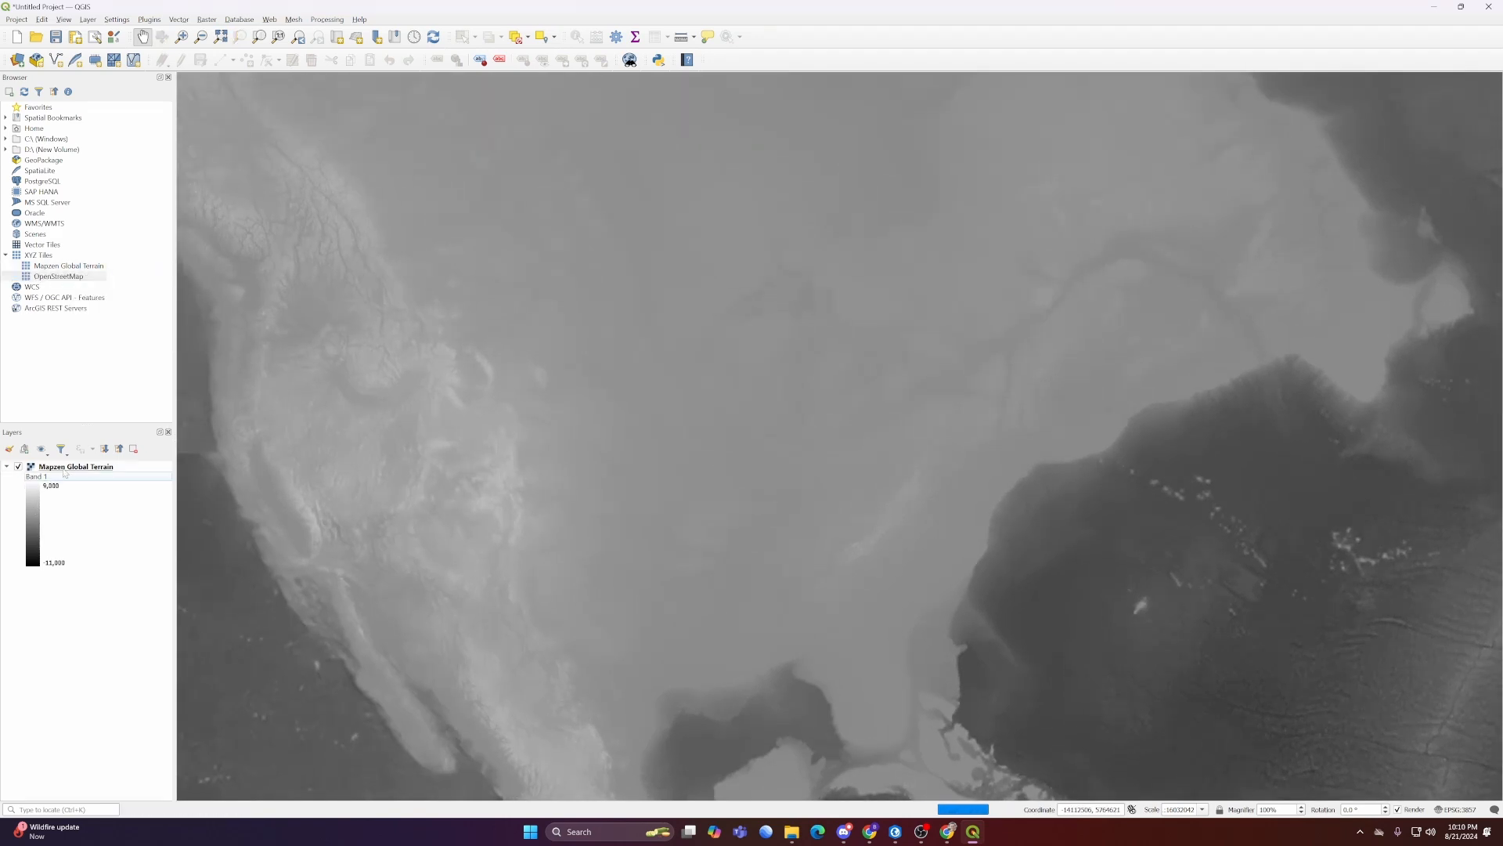
left_click(71, 466)
left_click(133, 449)
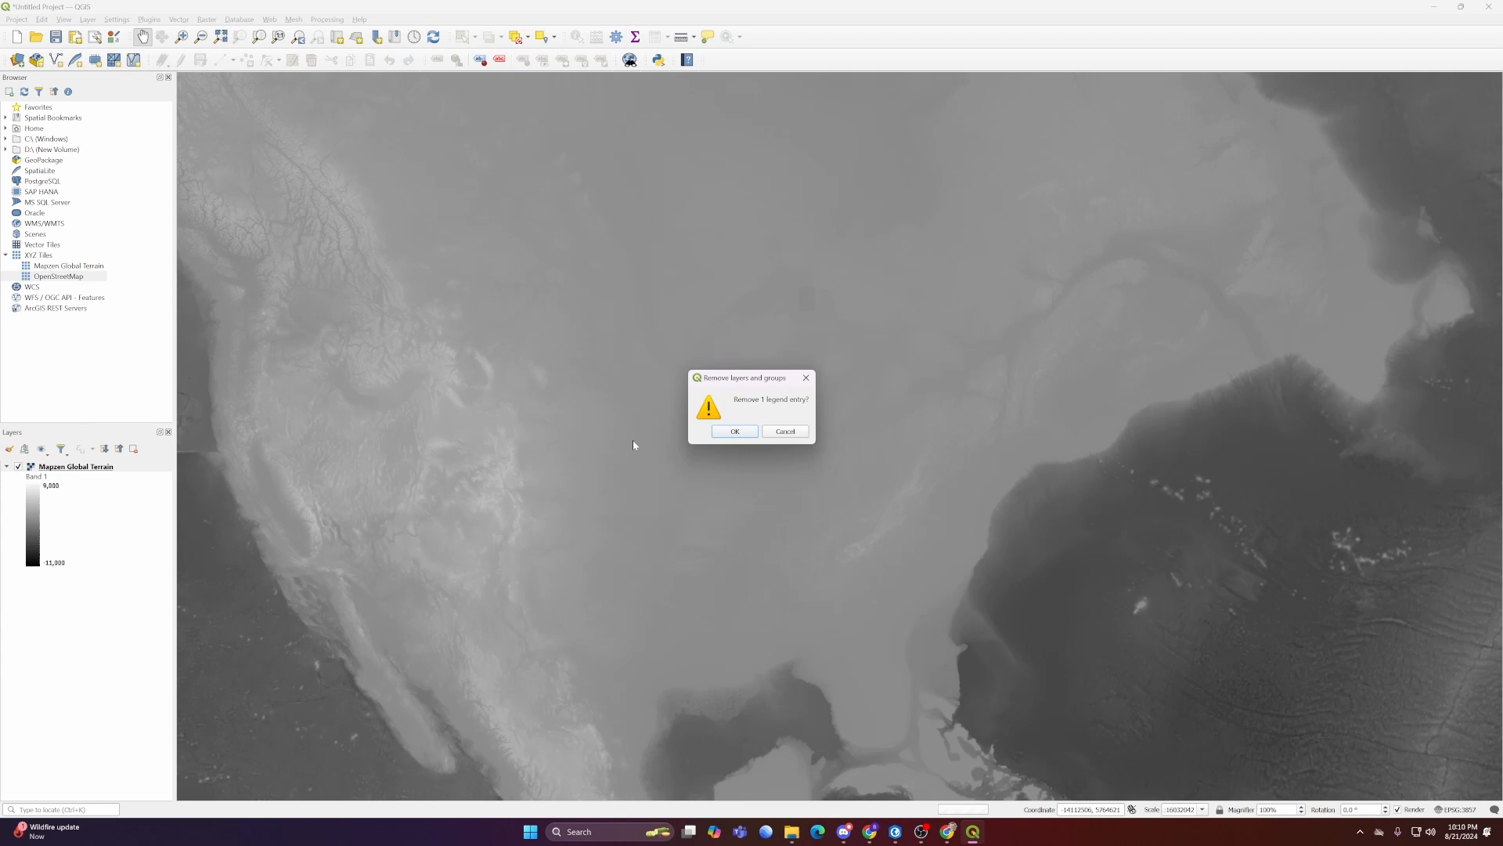
left_click(723, 433)
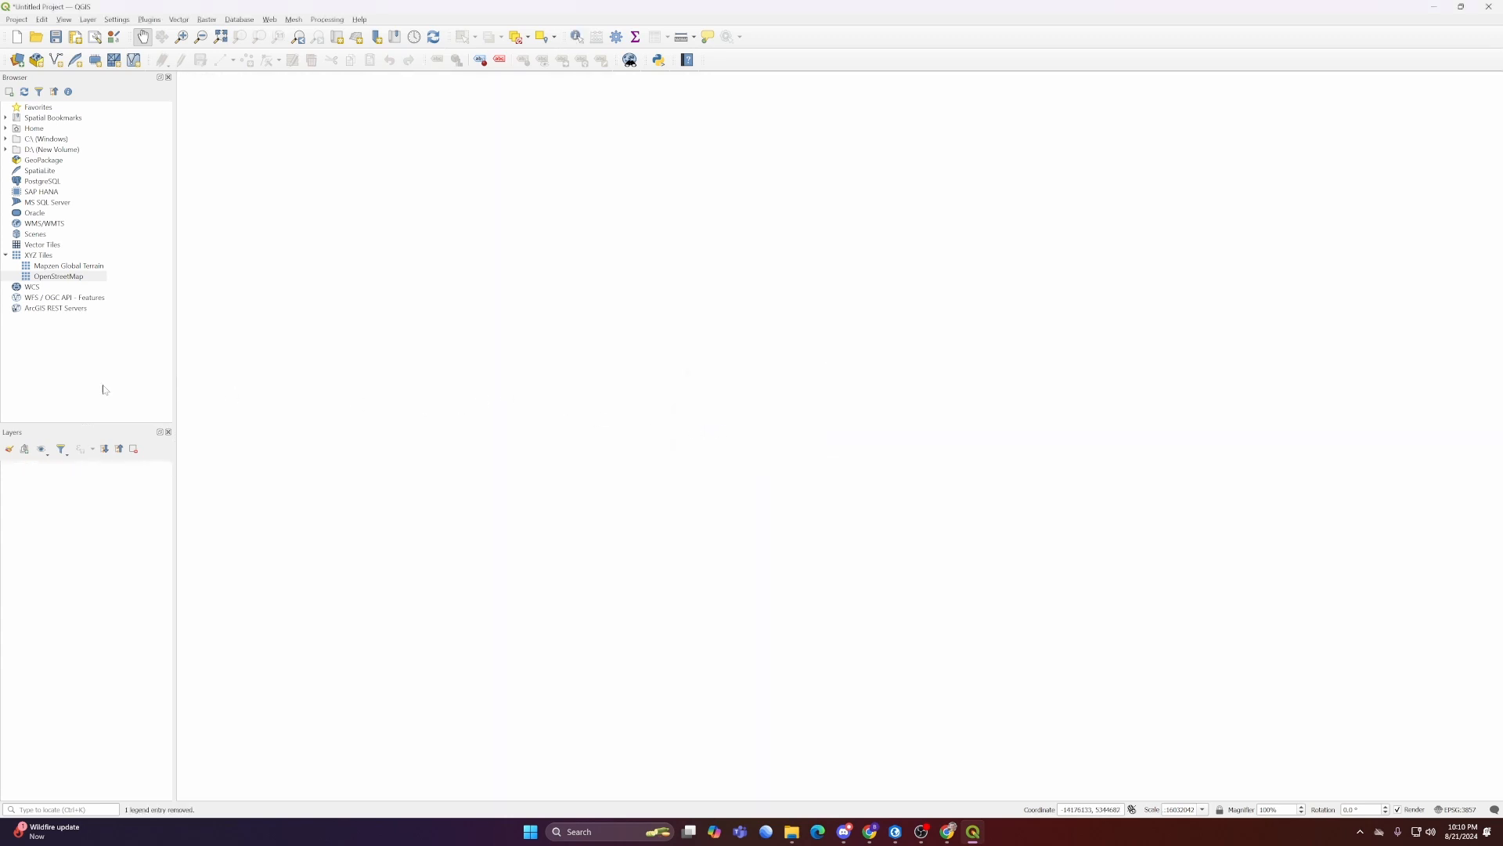
left_click(6, 256)
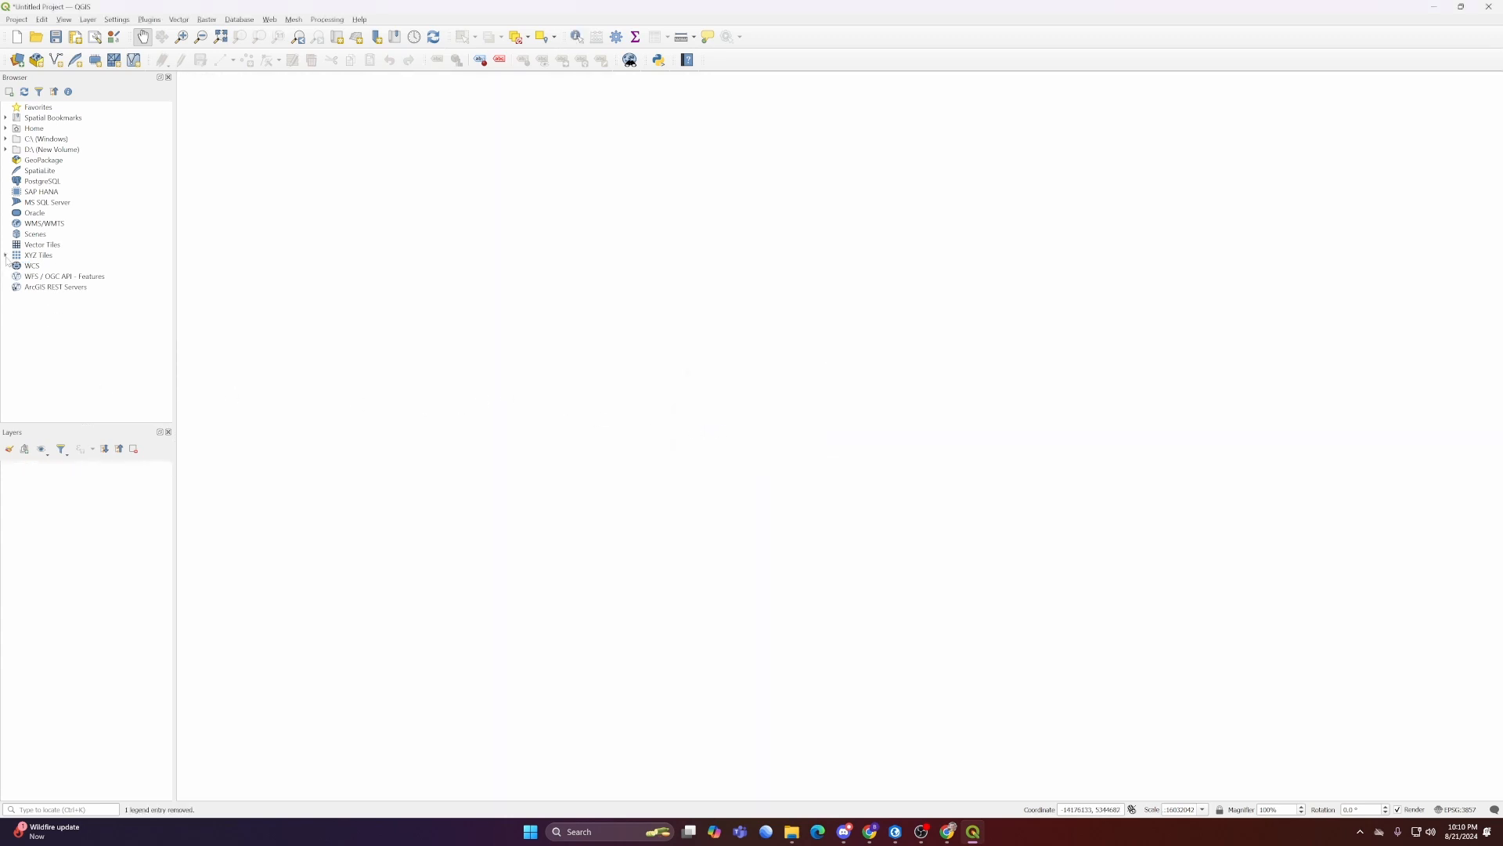
Step: Find the QuickMapServices plugin by searching for "quickmap" and install it
left_click(150, 19)
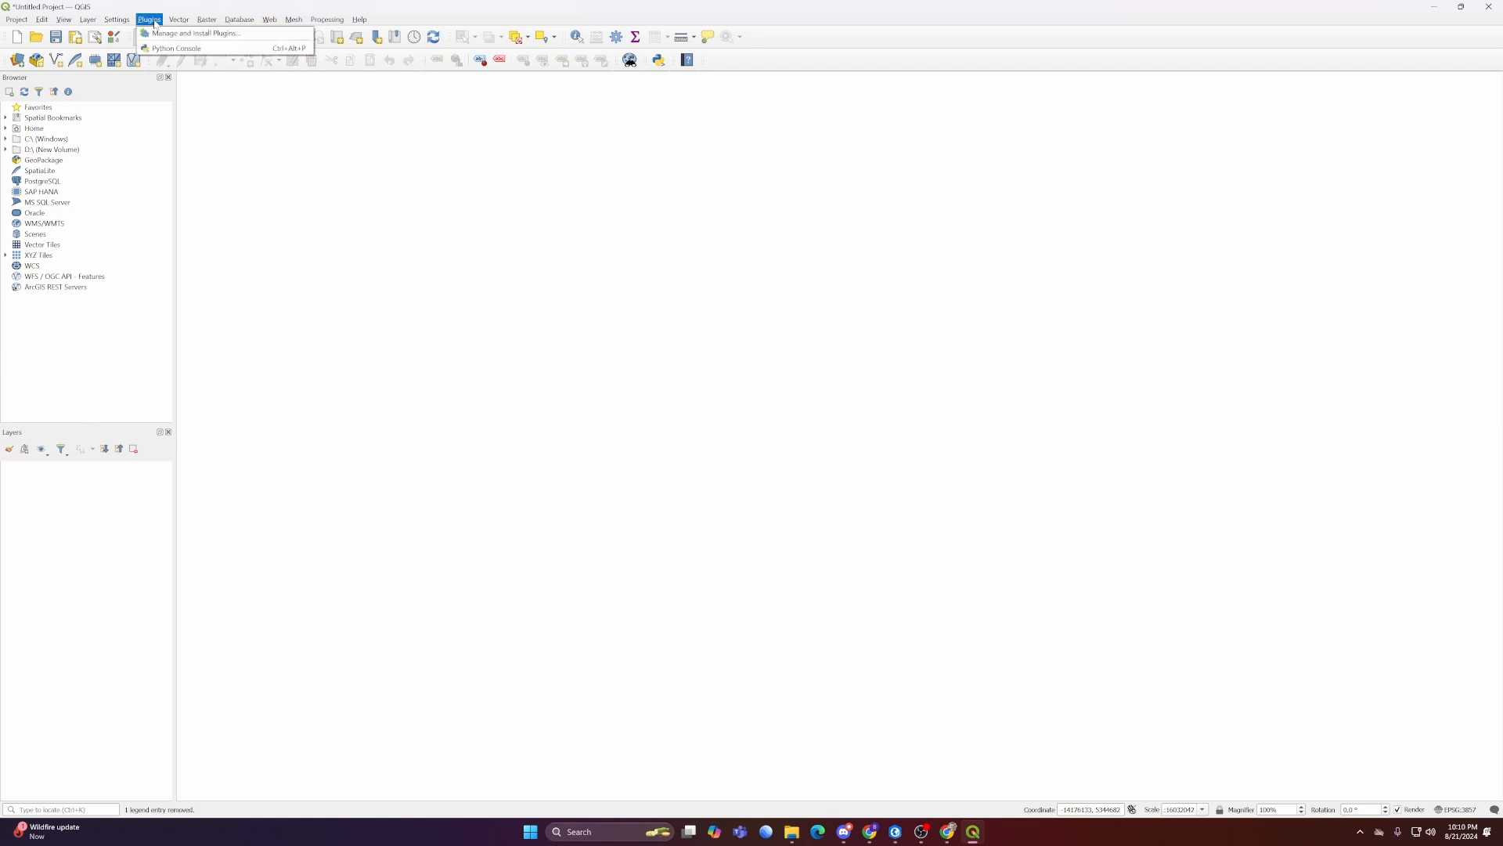
left_click(169, 35)
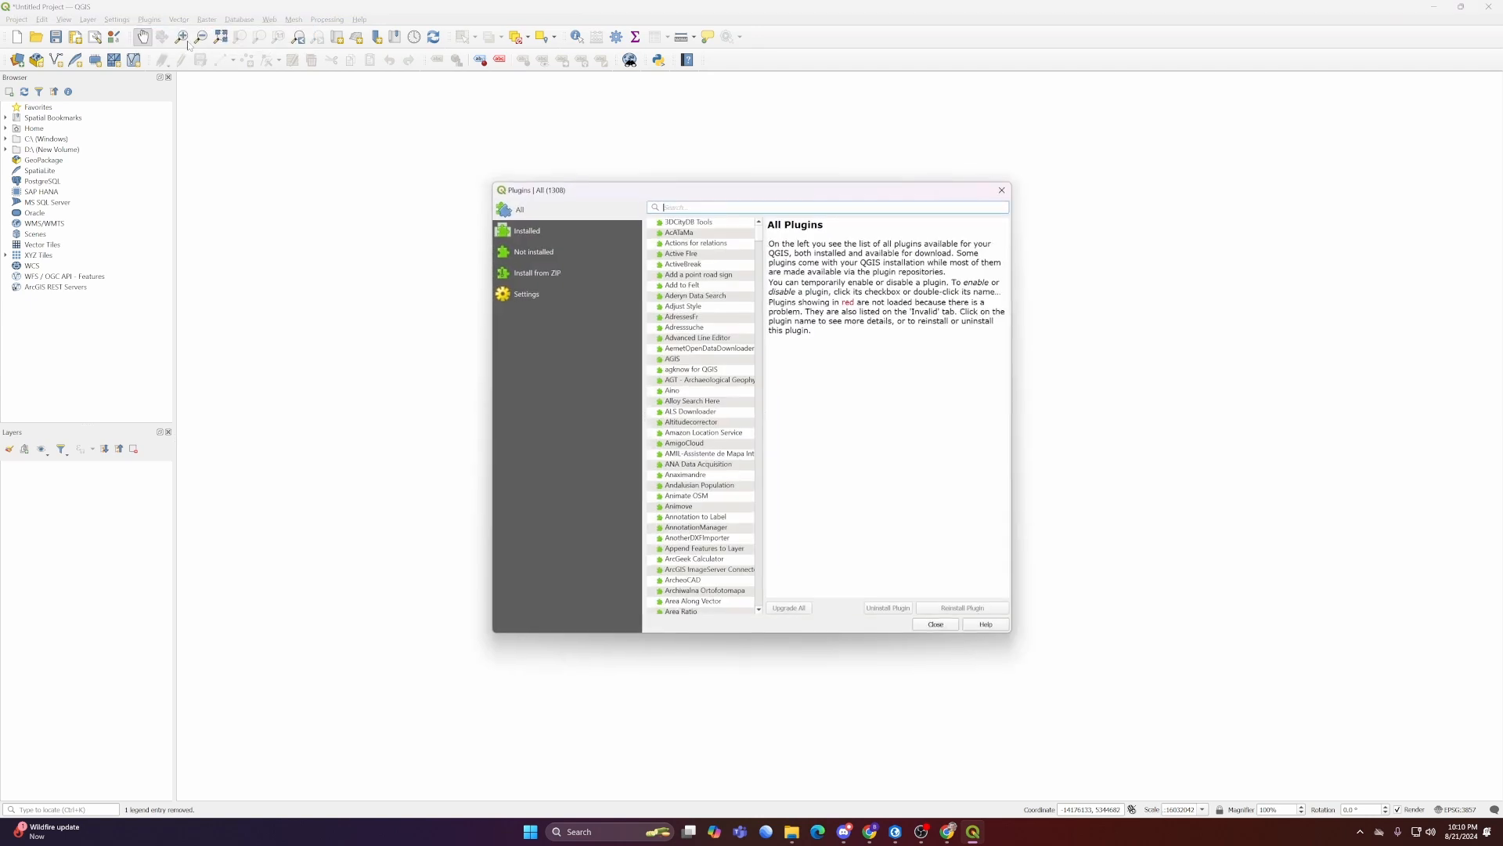
type("quickmap")
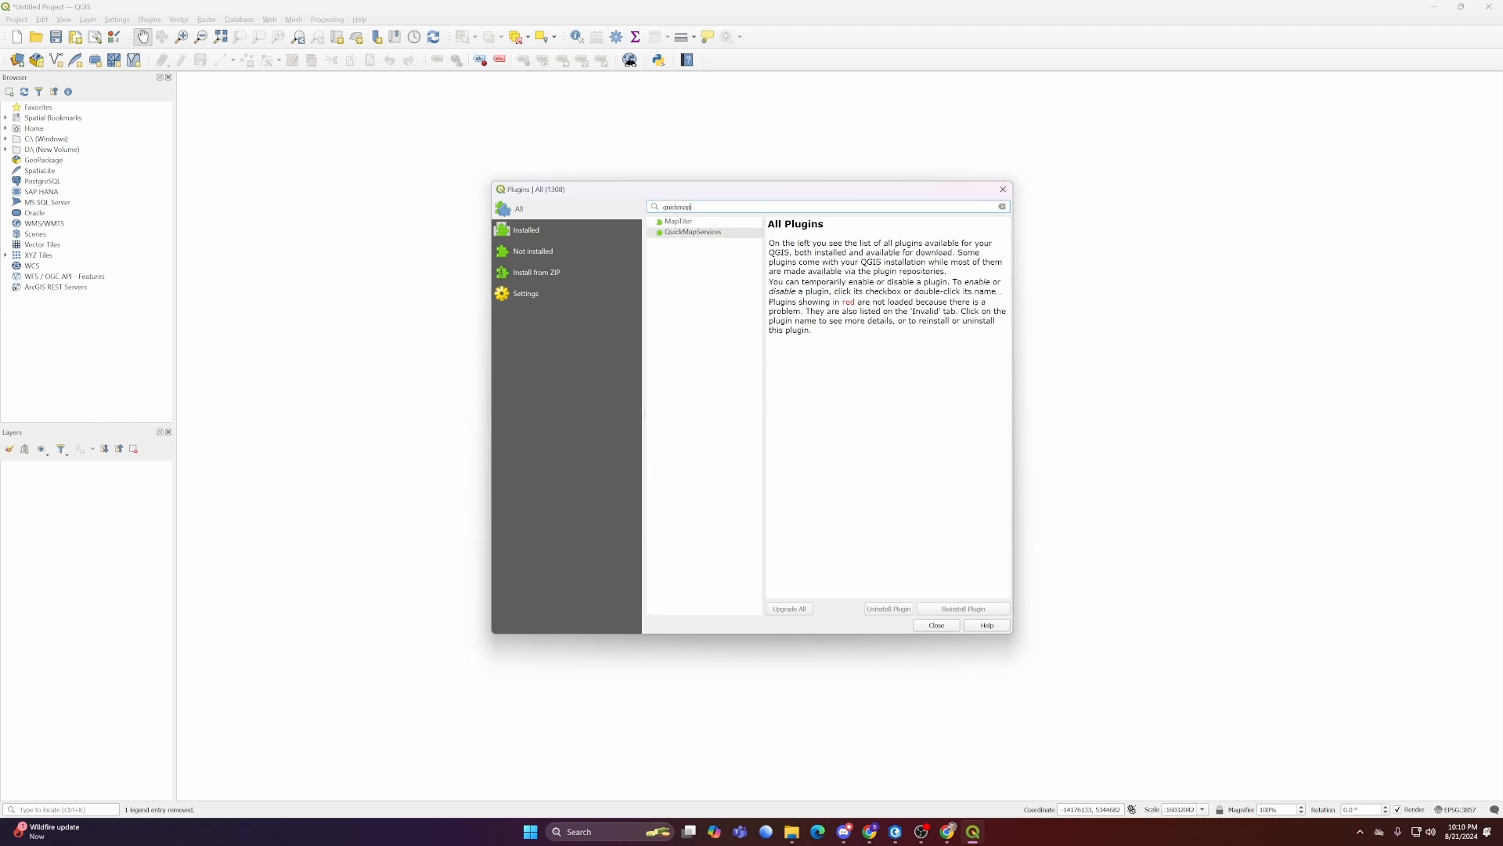
left_click(693, 232)
left_click(956, 609)
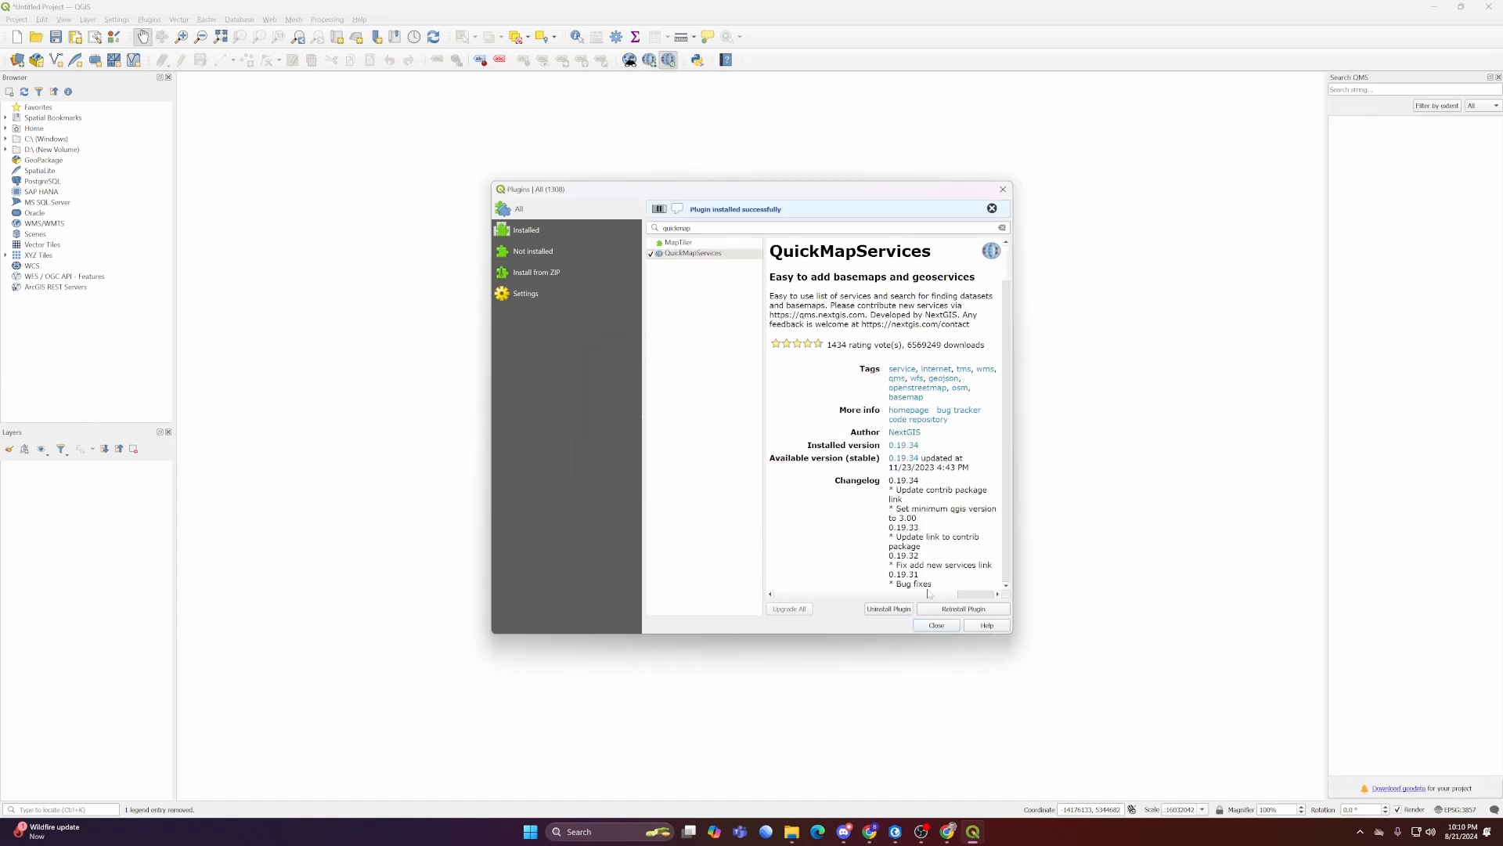
left_click(938, 627)
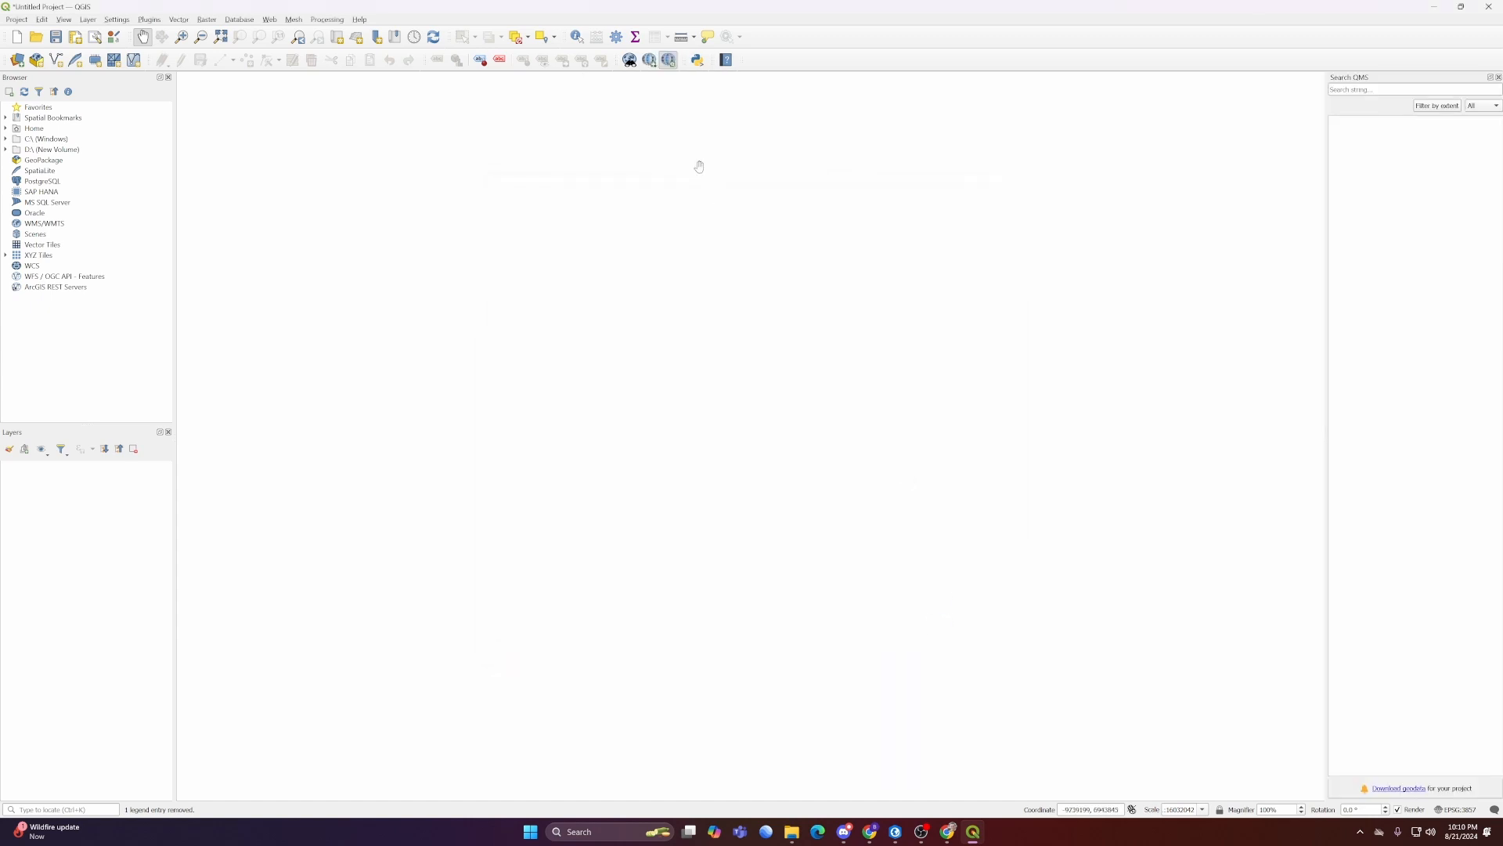
Step: Add the OSM Standard basemap through QuickMapServices and view it over North America
left_click(650, 63)
mouse_move(689, 91)
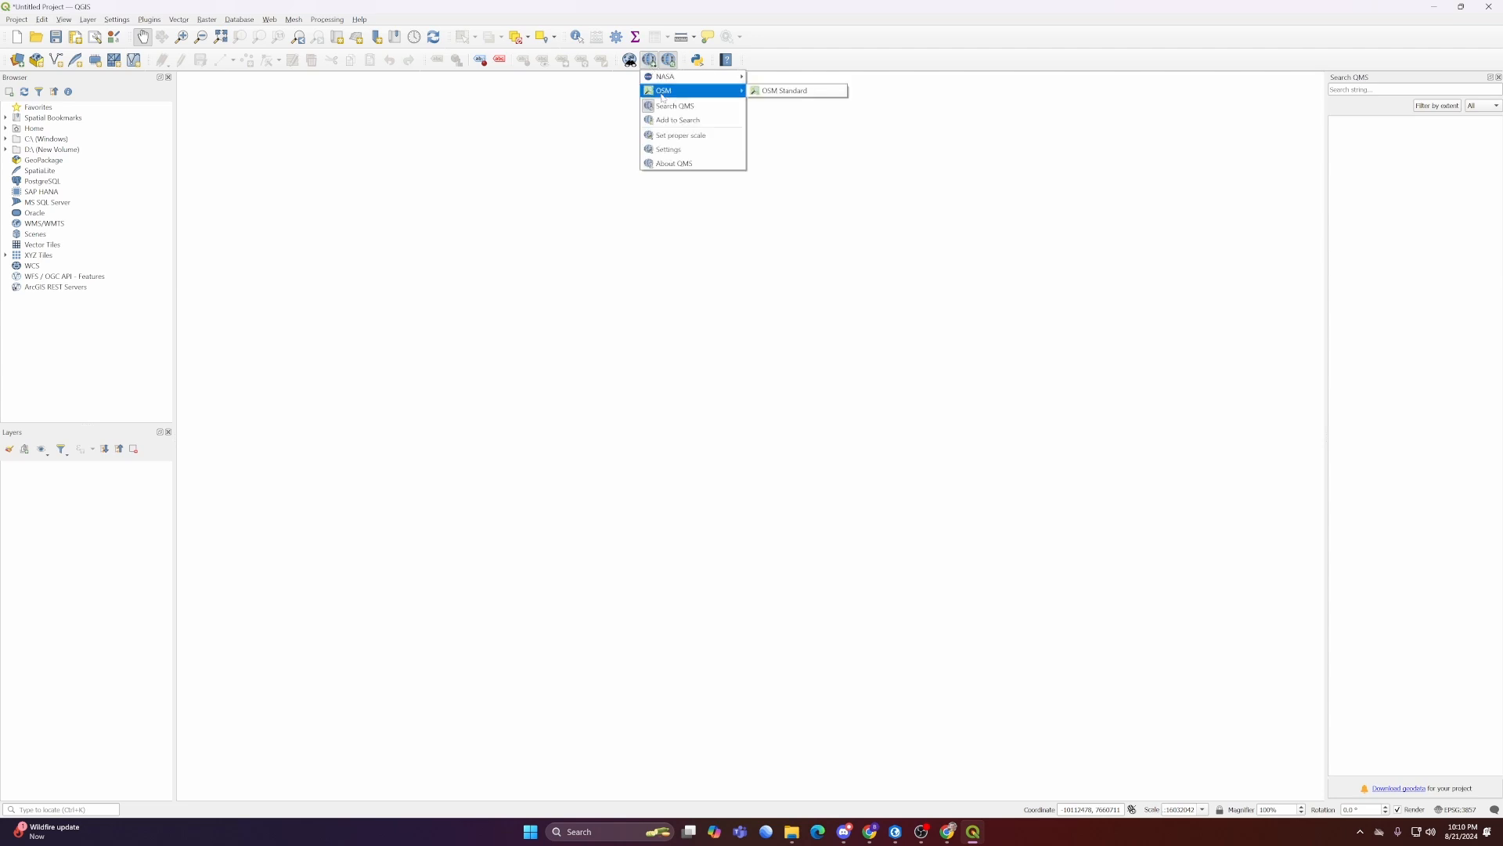
left_click(779, 91)
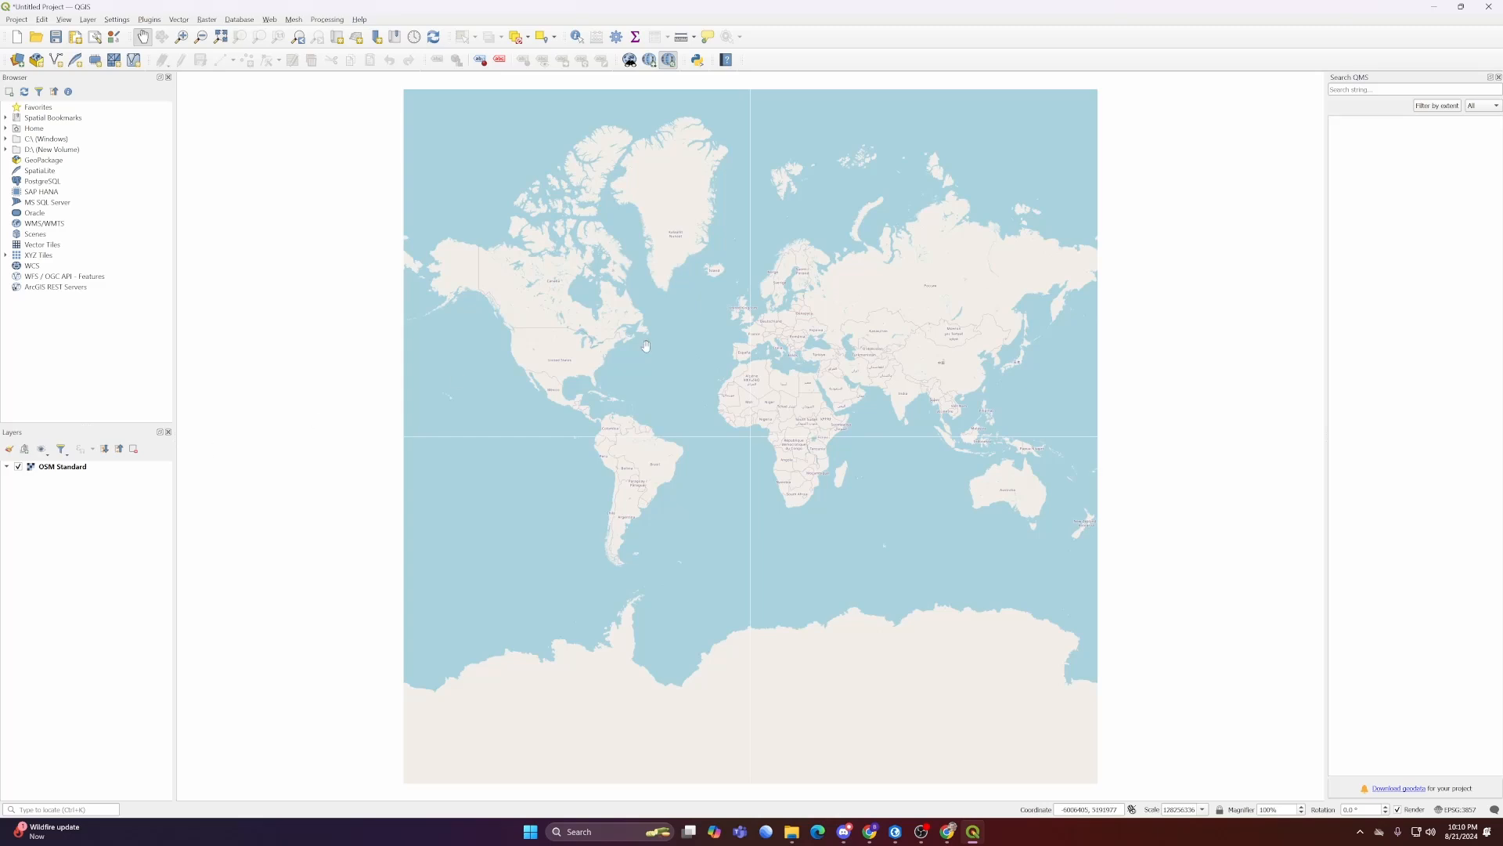
scroll(584, 298, "up", 4)
left_click_drag(467, 431, 668, 179)
Step: Remove the OSM Standard layer from the project
right_click(91, 468)
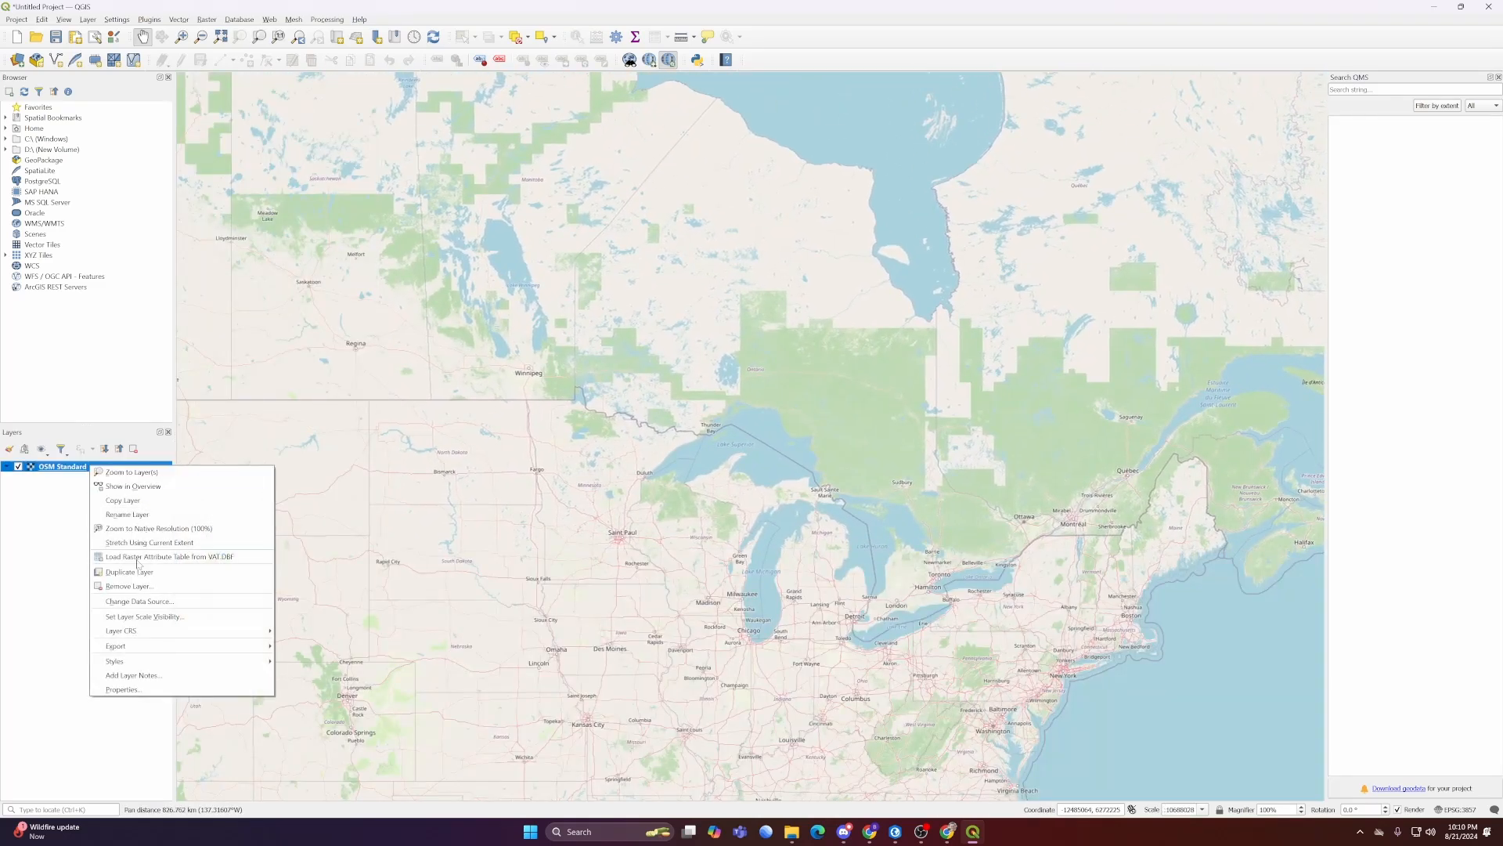
left_click(130, 586)
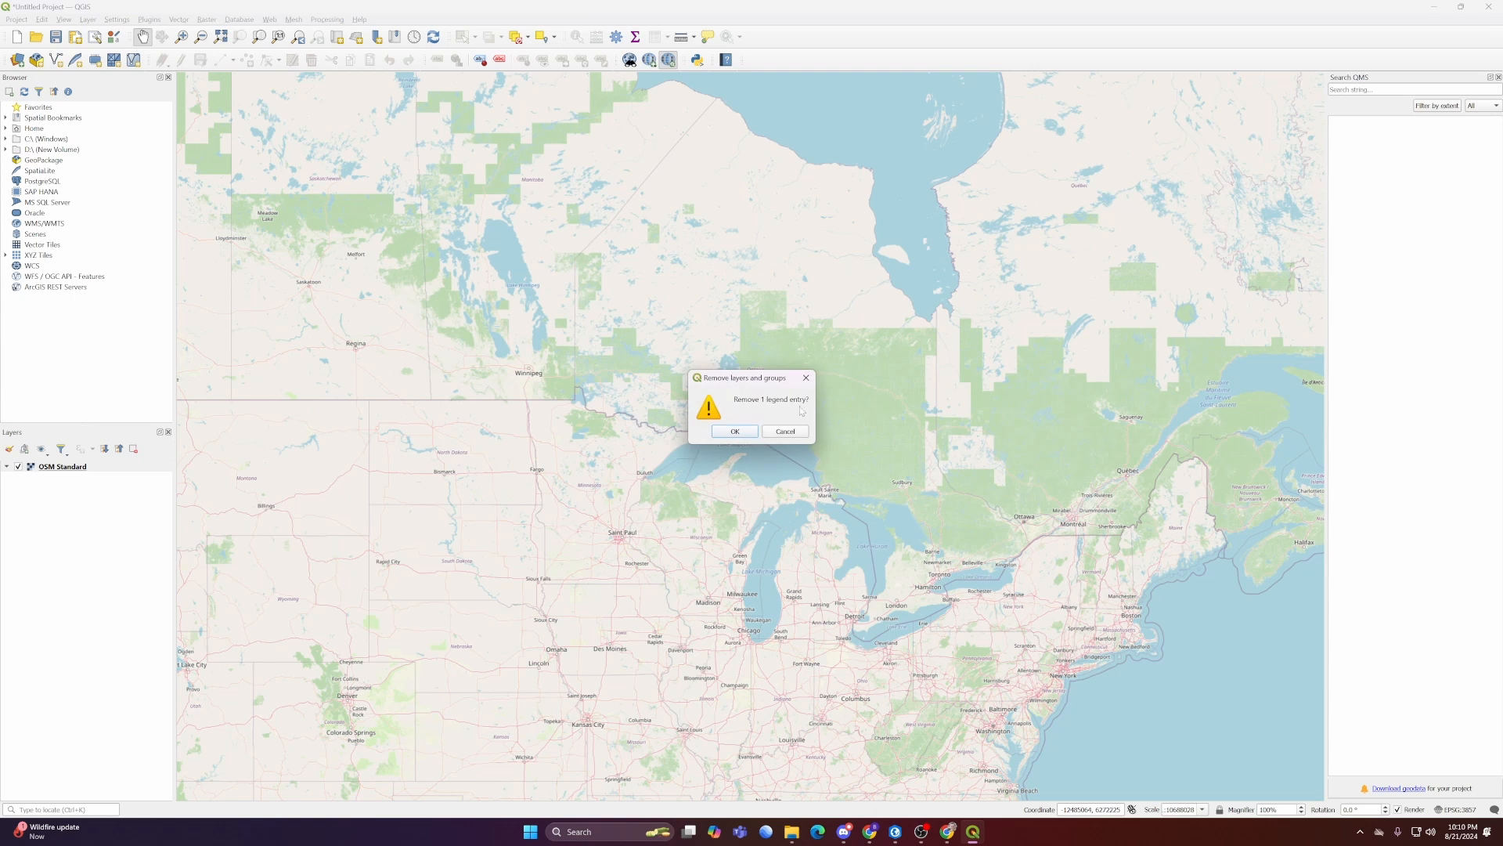
left_click(734, 432)
Step: Add the NASA SEDAC Earthquake Hazard Distribution - Peak Ground Acceleration layer through QuickMapServices
left_click(650, 60)
mouse_move(679, 92)
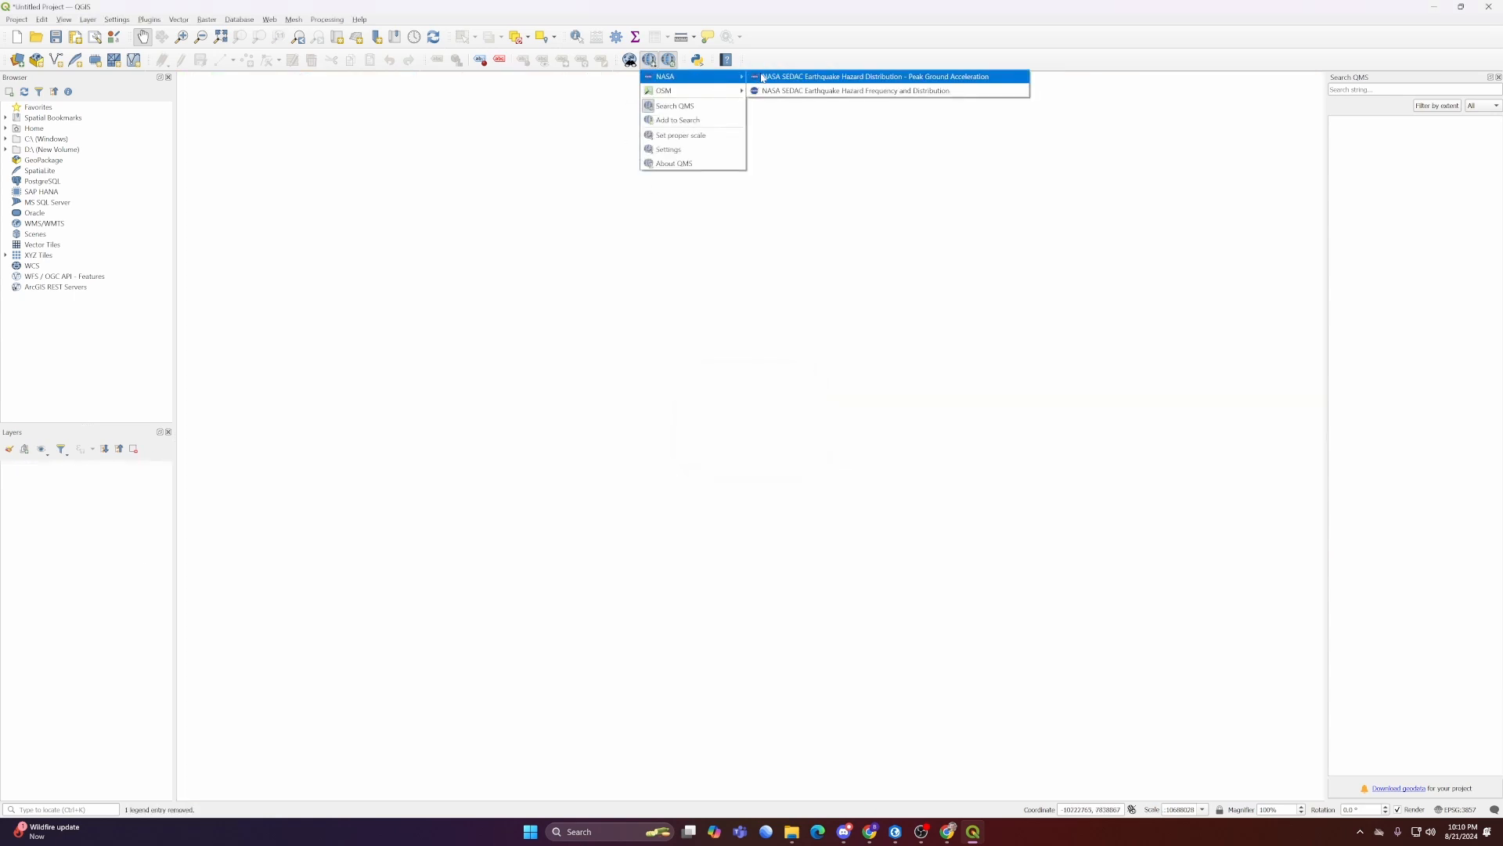
left_click(763, 77)
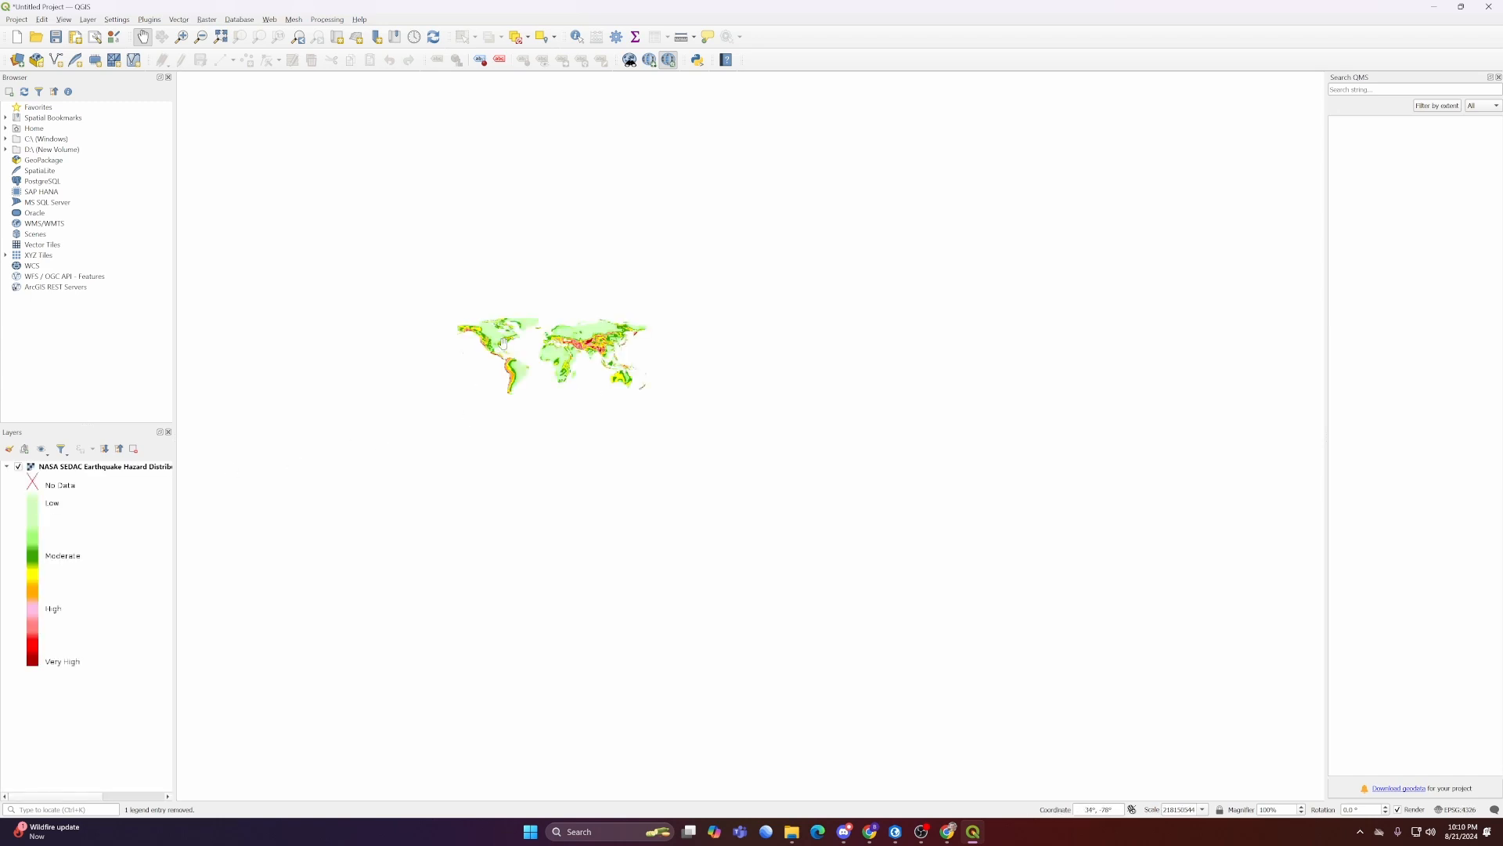
scroll(504, 343, "up", 2)
scroll(487, 343, "up", 1)
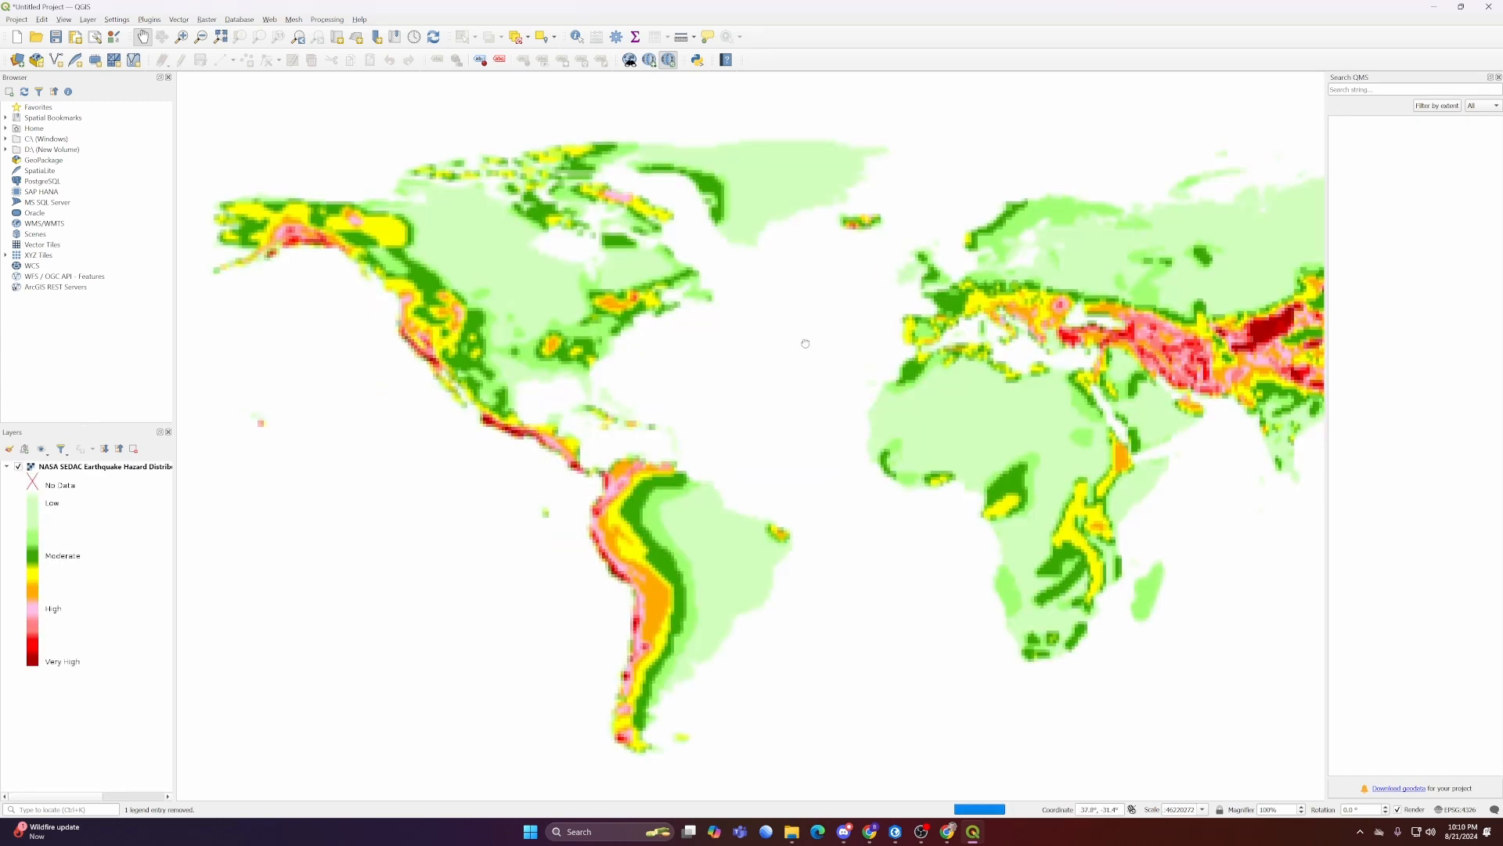
left_click_drag(487, 343, 395, 360)
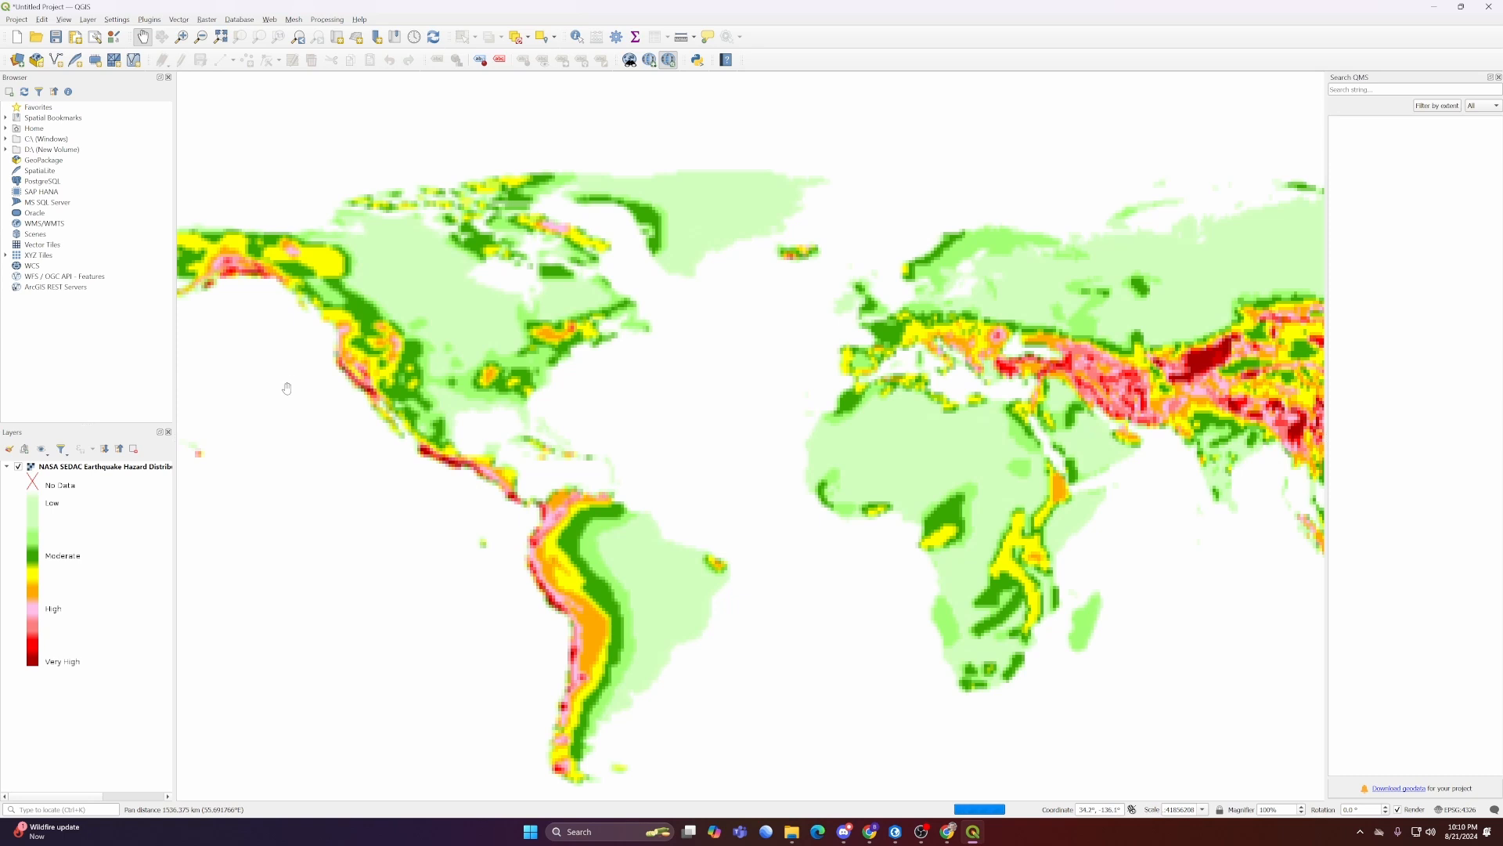
Step: Remove the NASA SEDAC earthquake hazard layer from the project
left_click(117, 467)
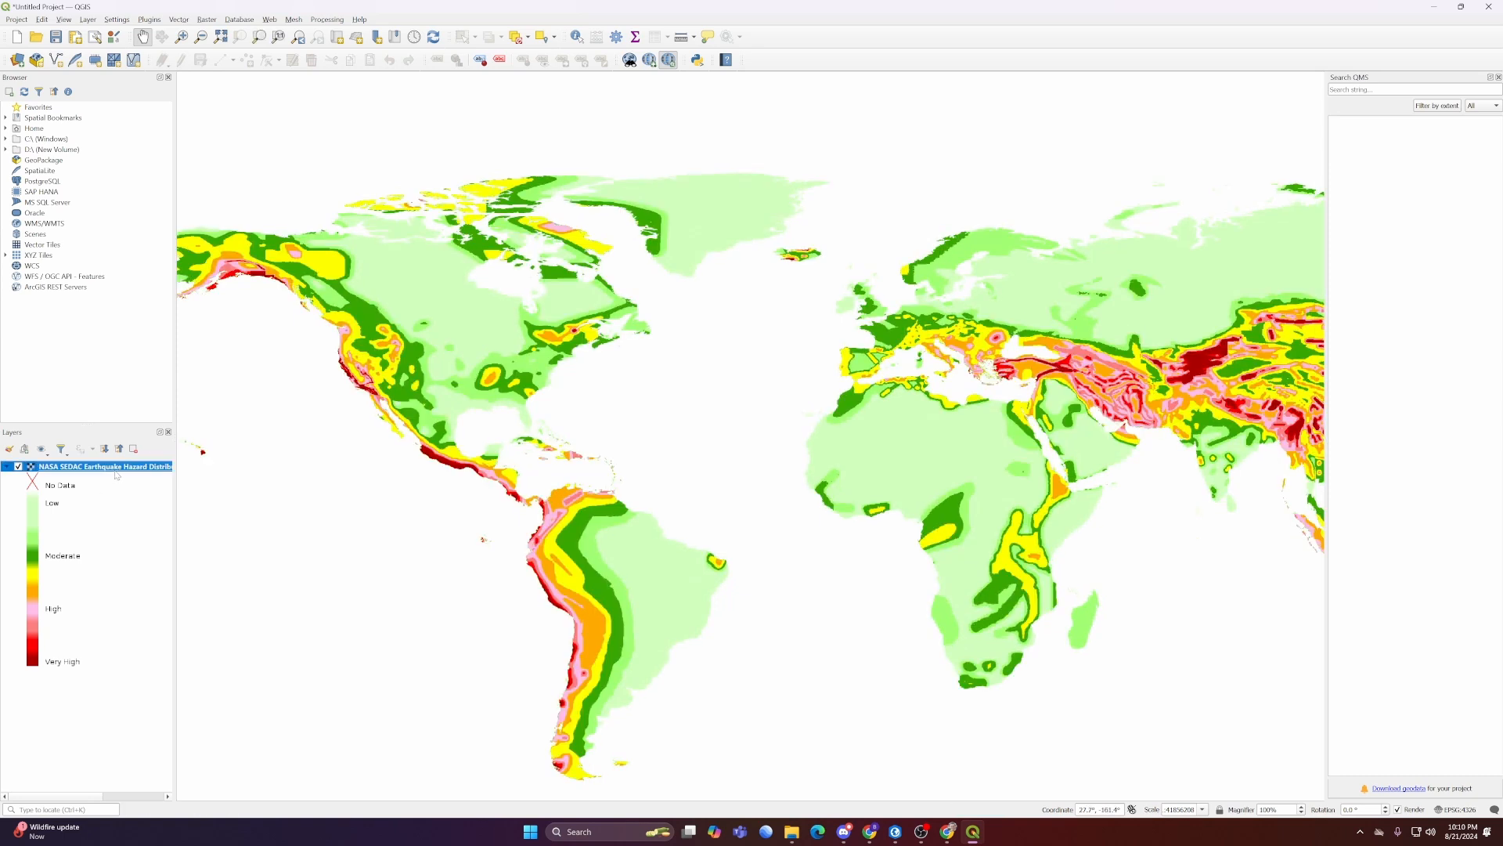
left_click(133, 449)
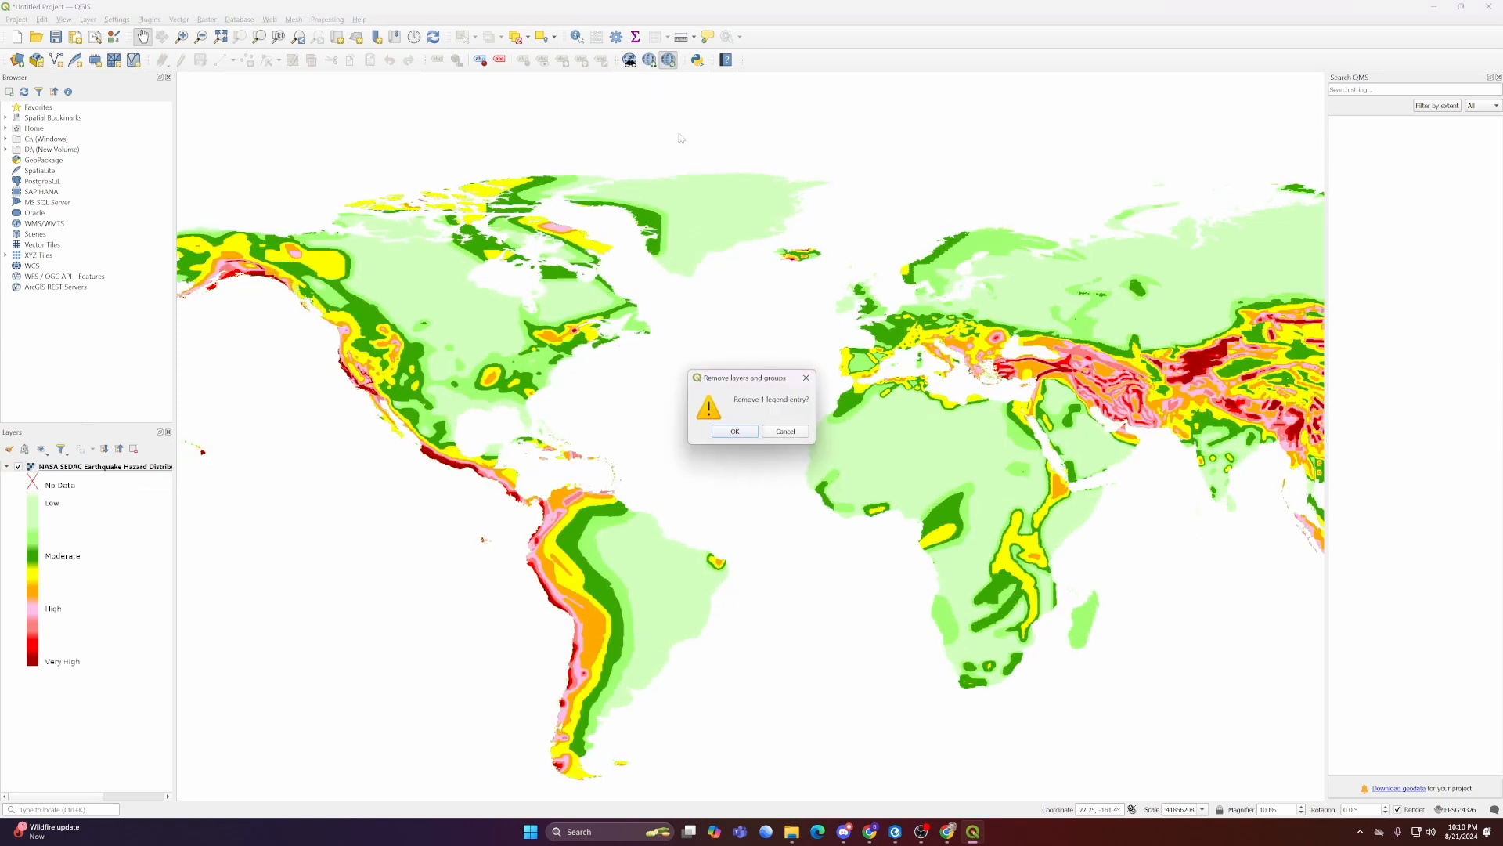
left_click(737, 431)
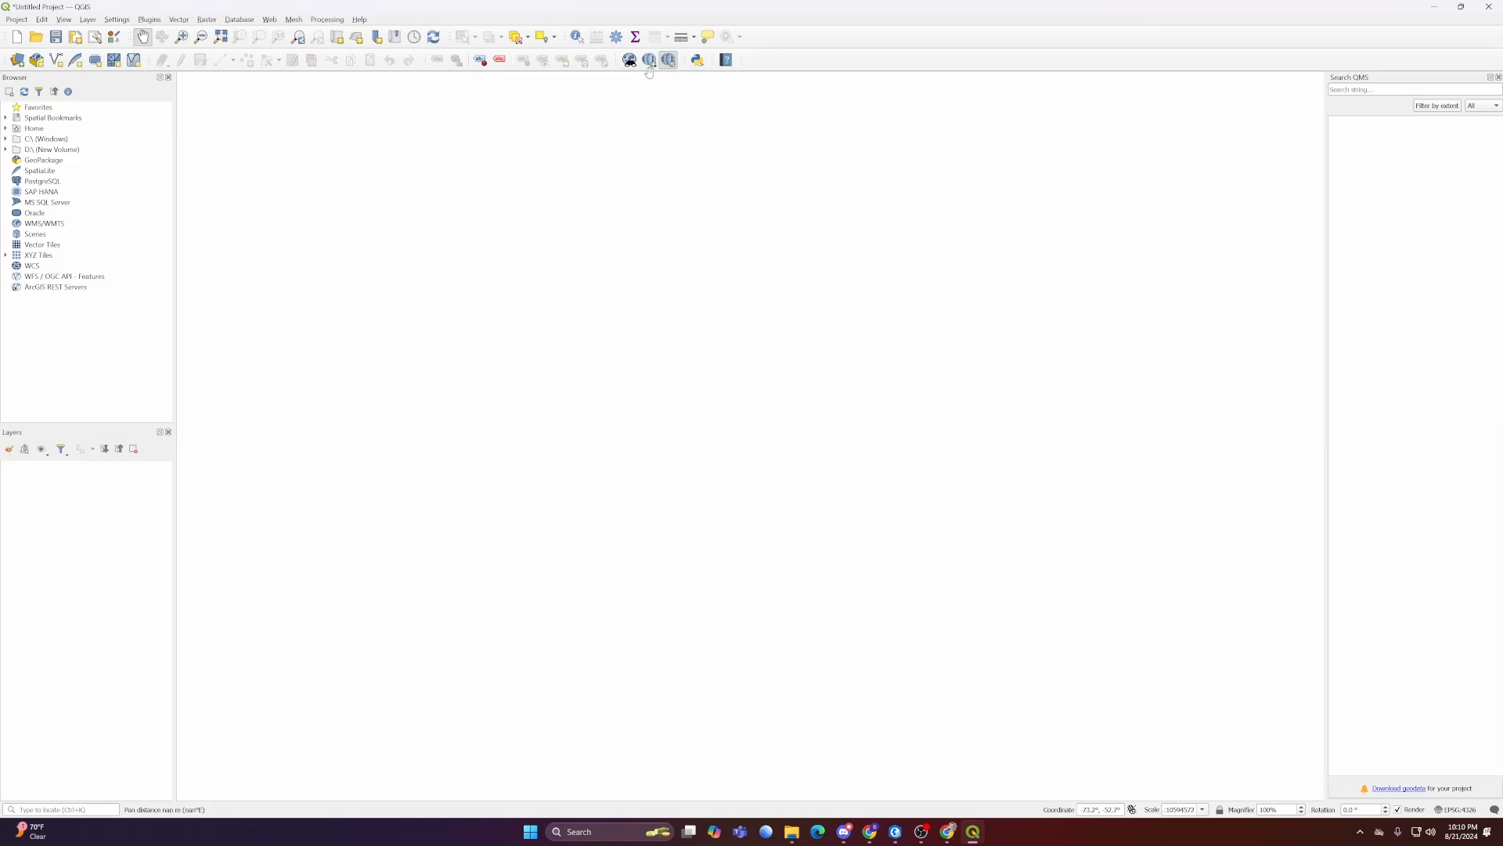
left_click(650, 60)
mouse_move(697, 77)
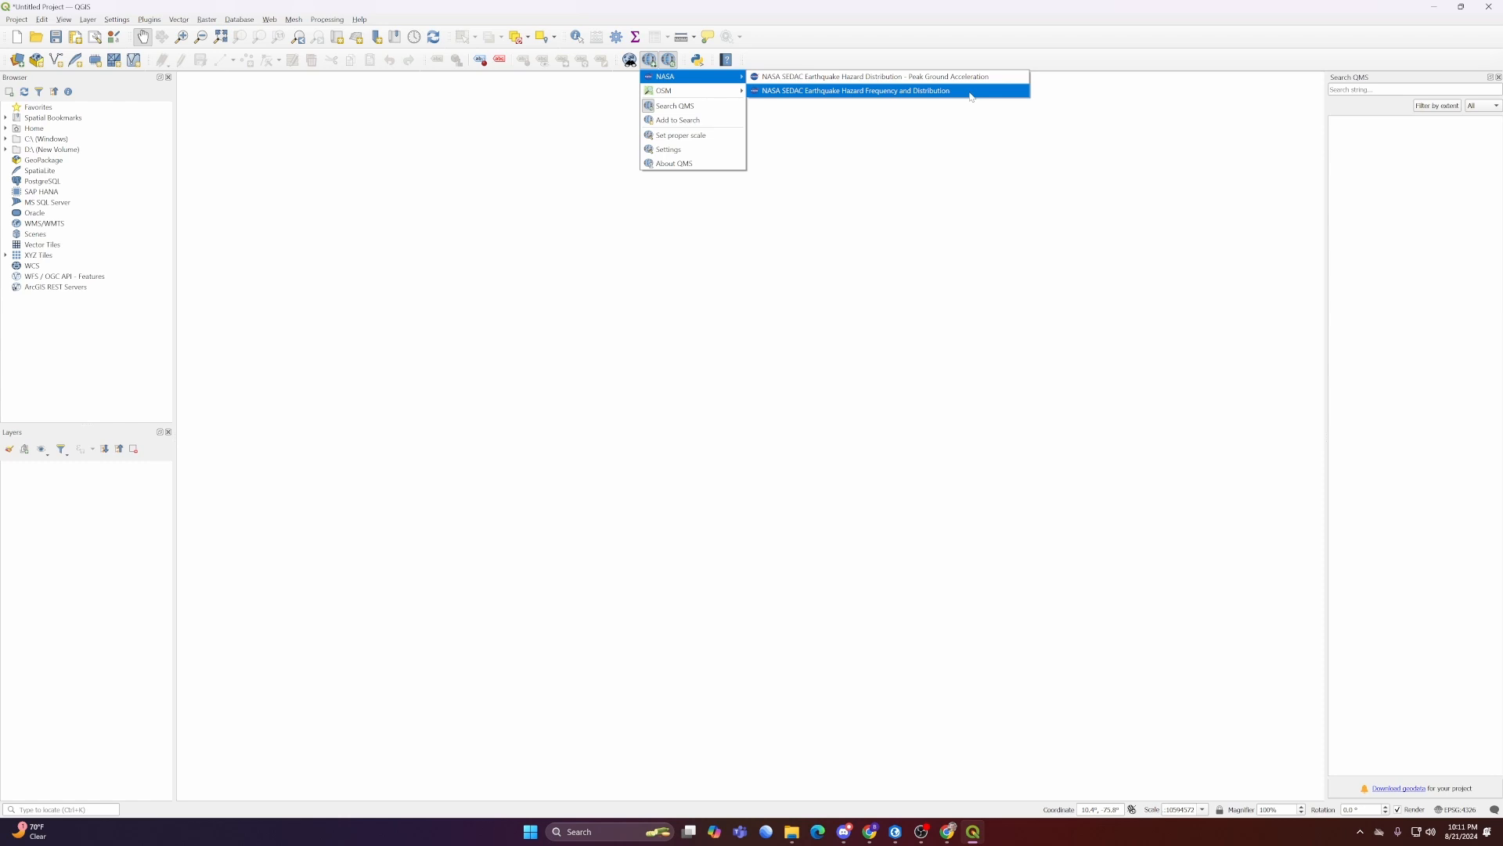
left_click(825, 48)
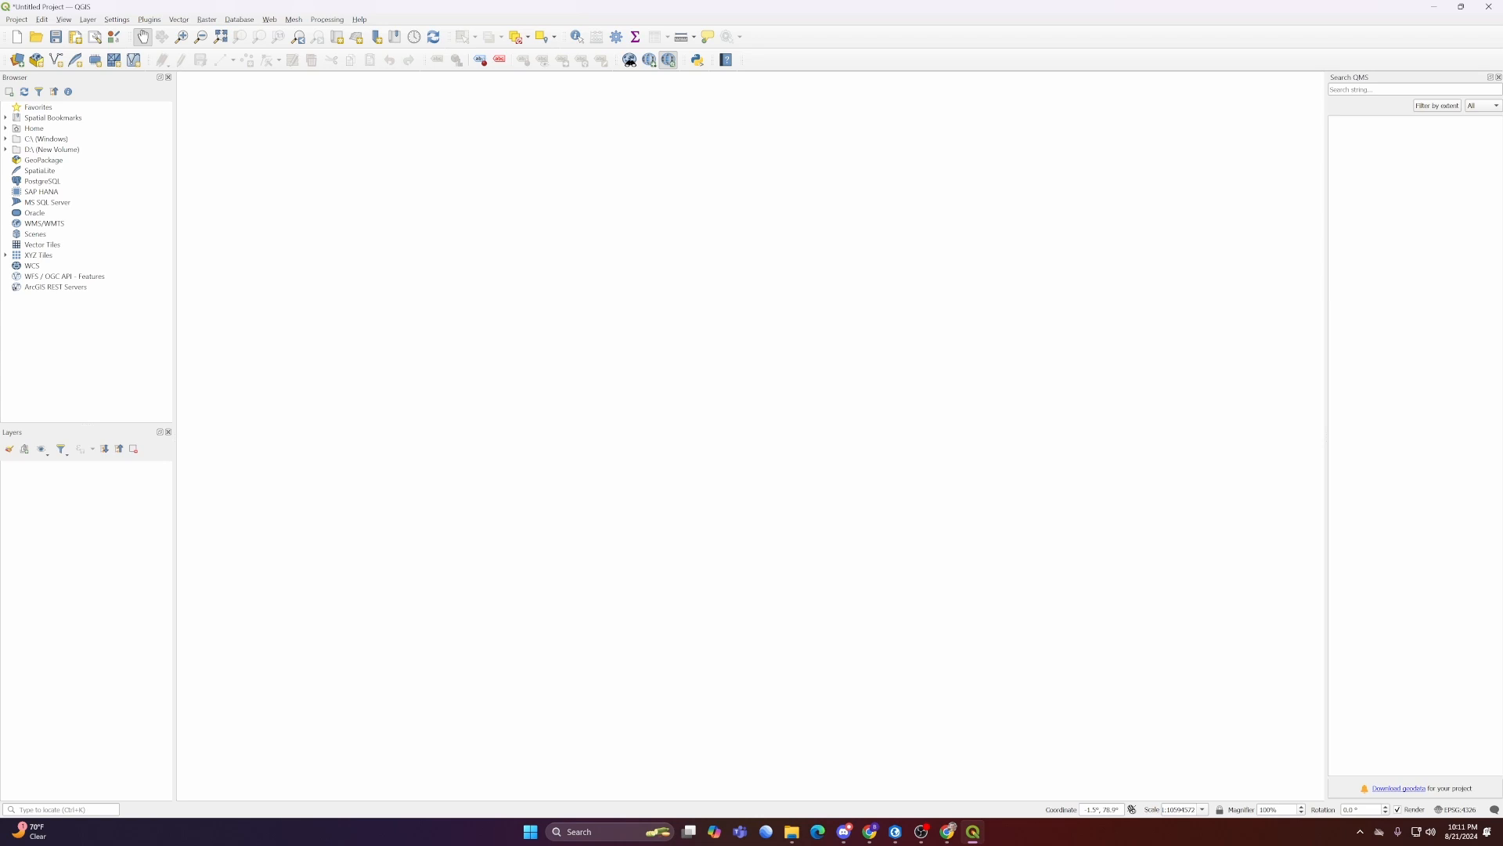
Step: Search the QMS service catalogue for "google" and widen the search panel to browse the Google map services
left_click(1384, 90)
type("google")
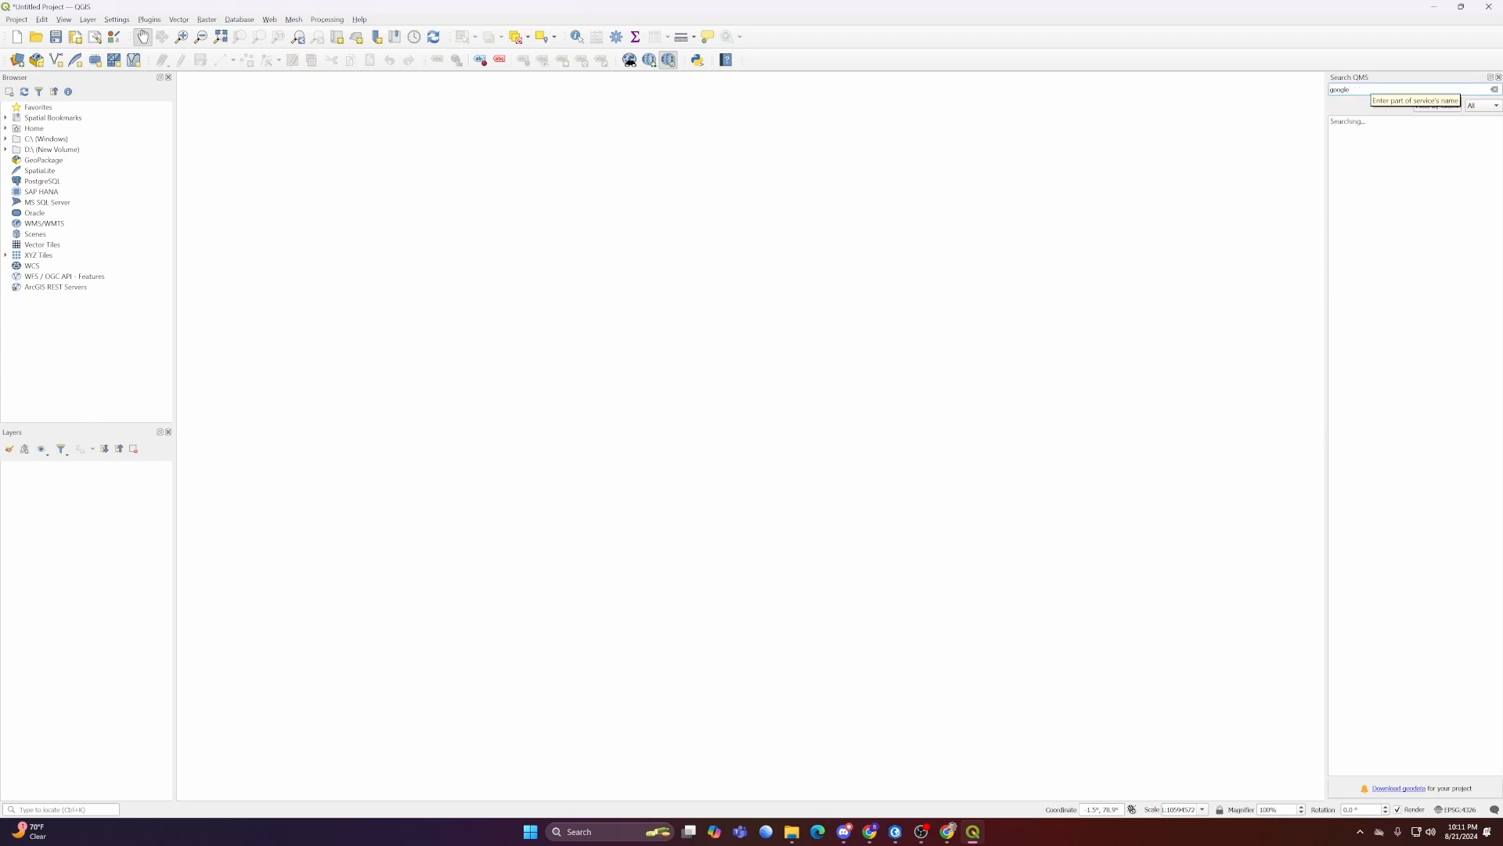
left_click_drag(1326, 249, 1122, 245)
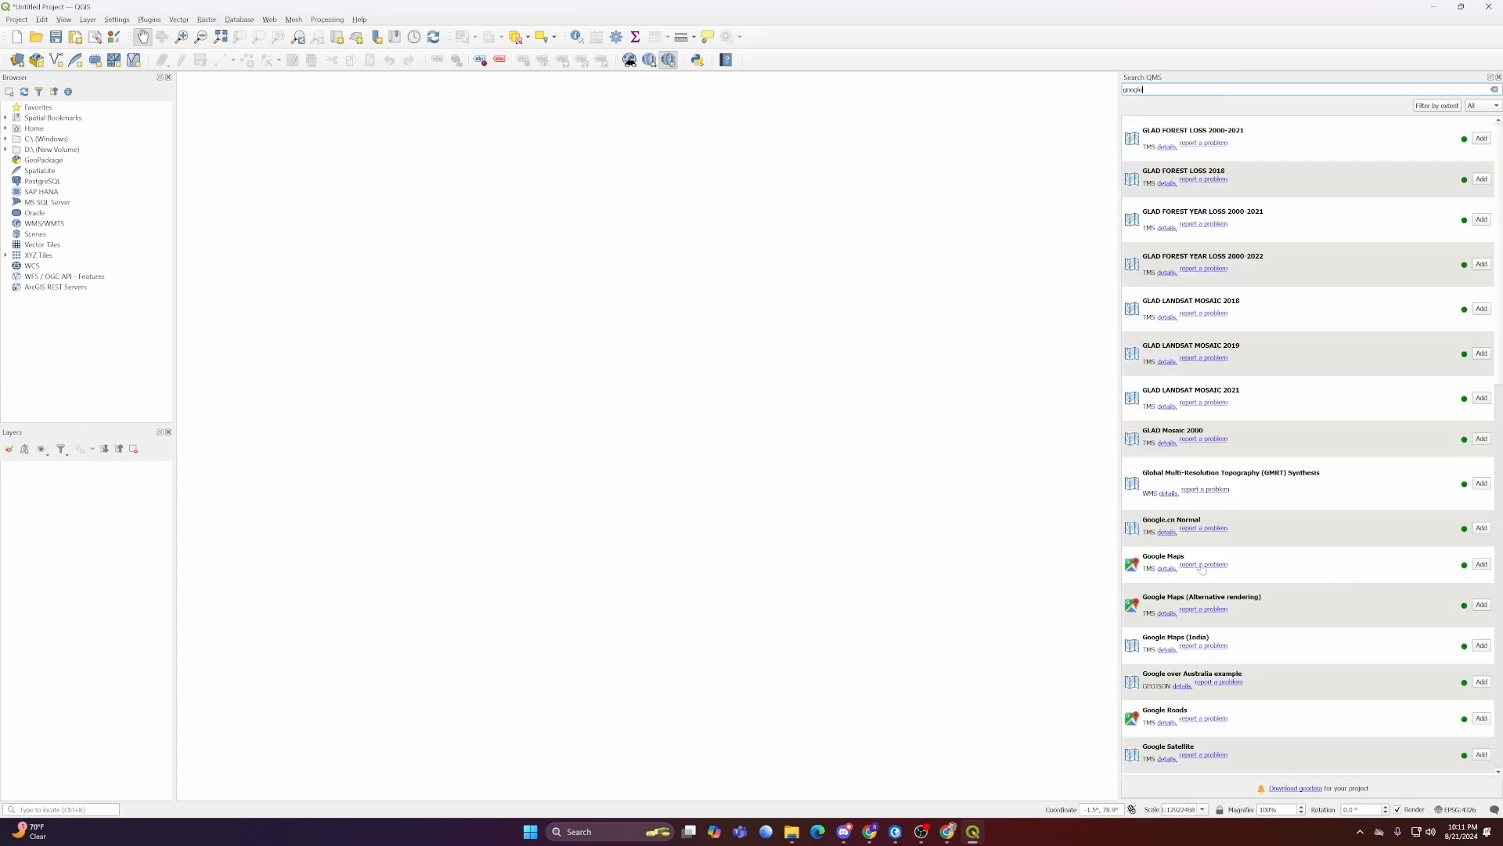
scroll(1175, 602, "down", 2)
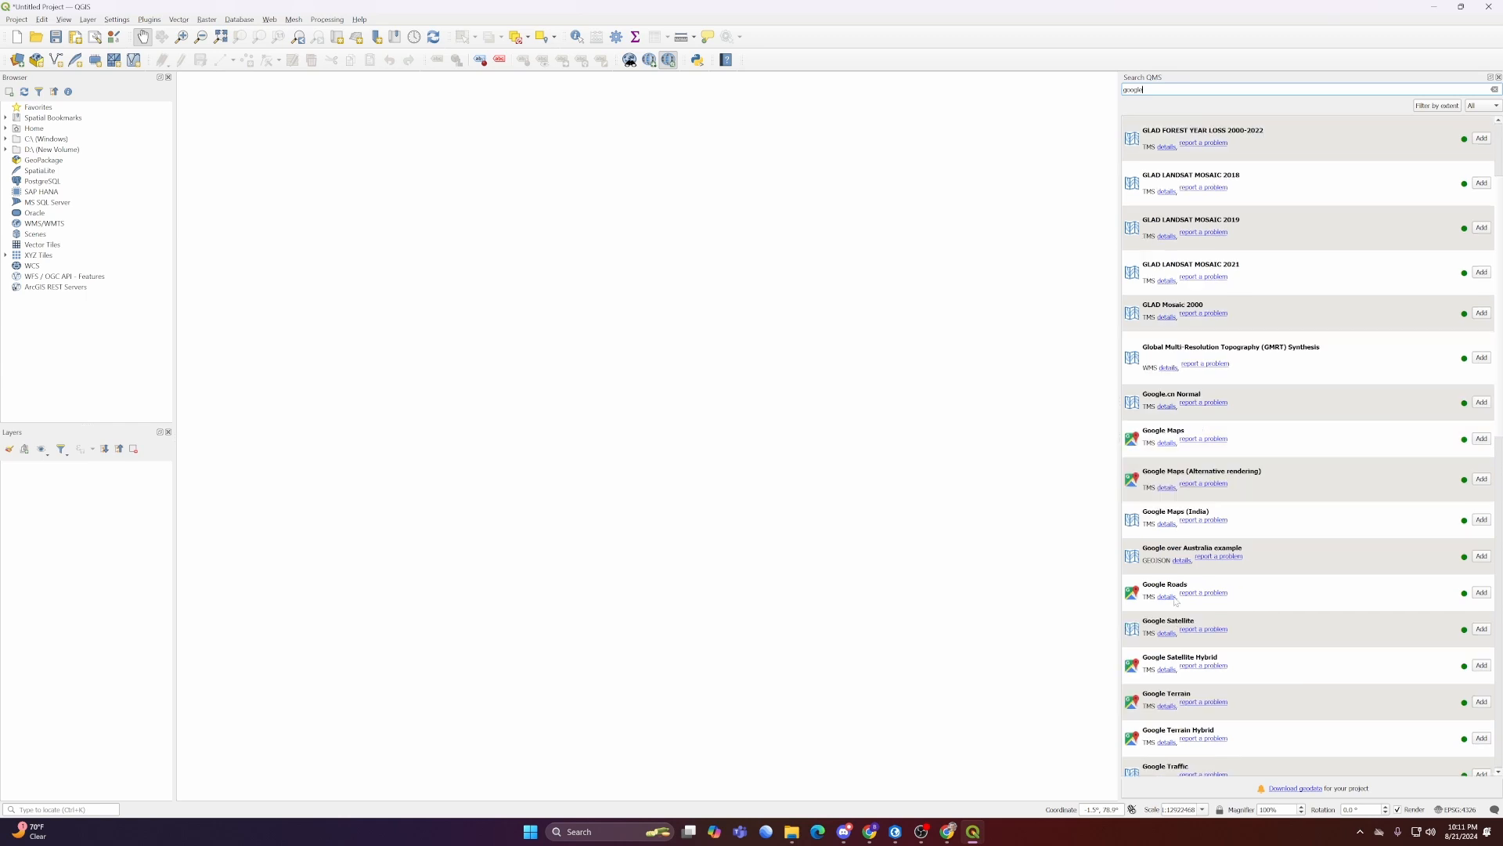
Step: Add the Google Maps service from the QMS search results as a layer and inspect it over northern Indiana
left_click(1187, 631)
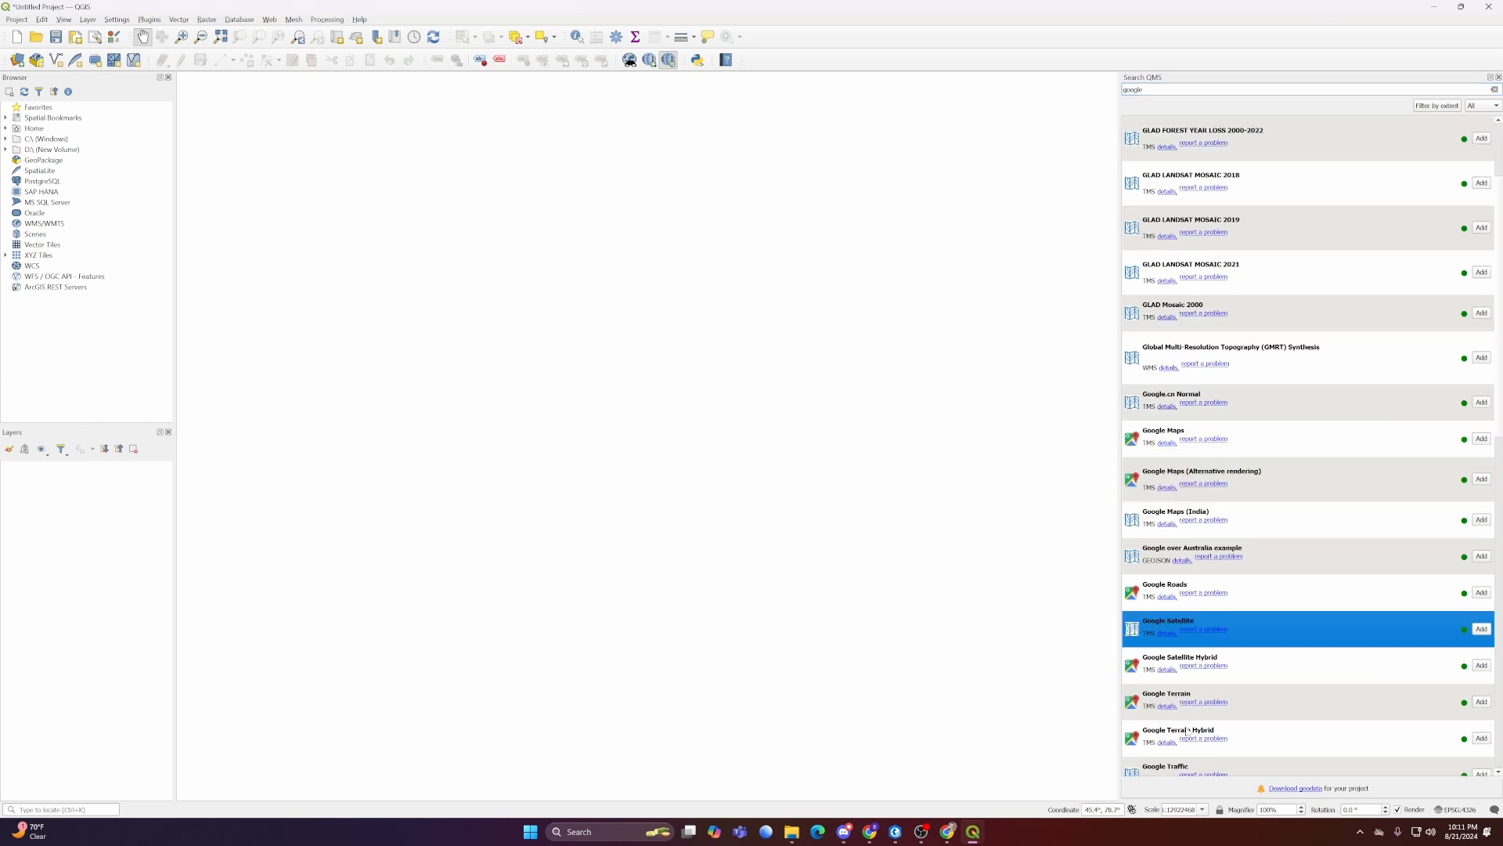
scroll(1187, 731, "down", 2)
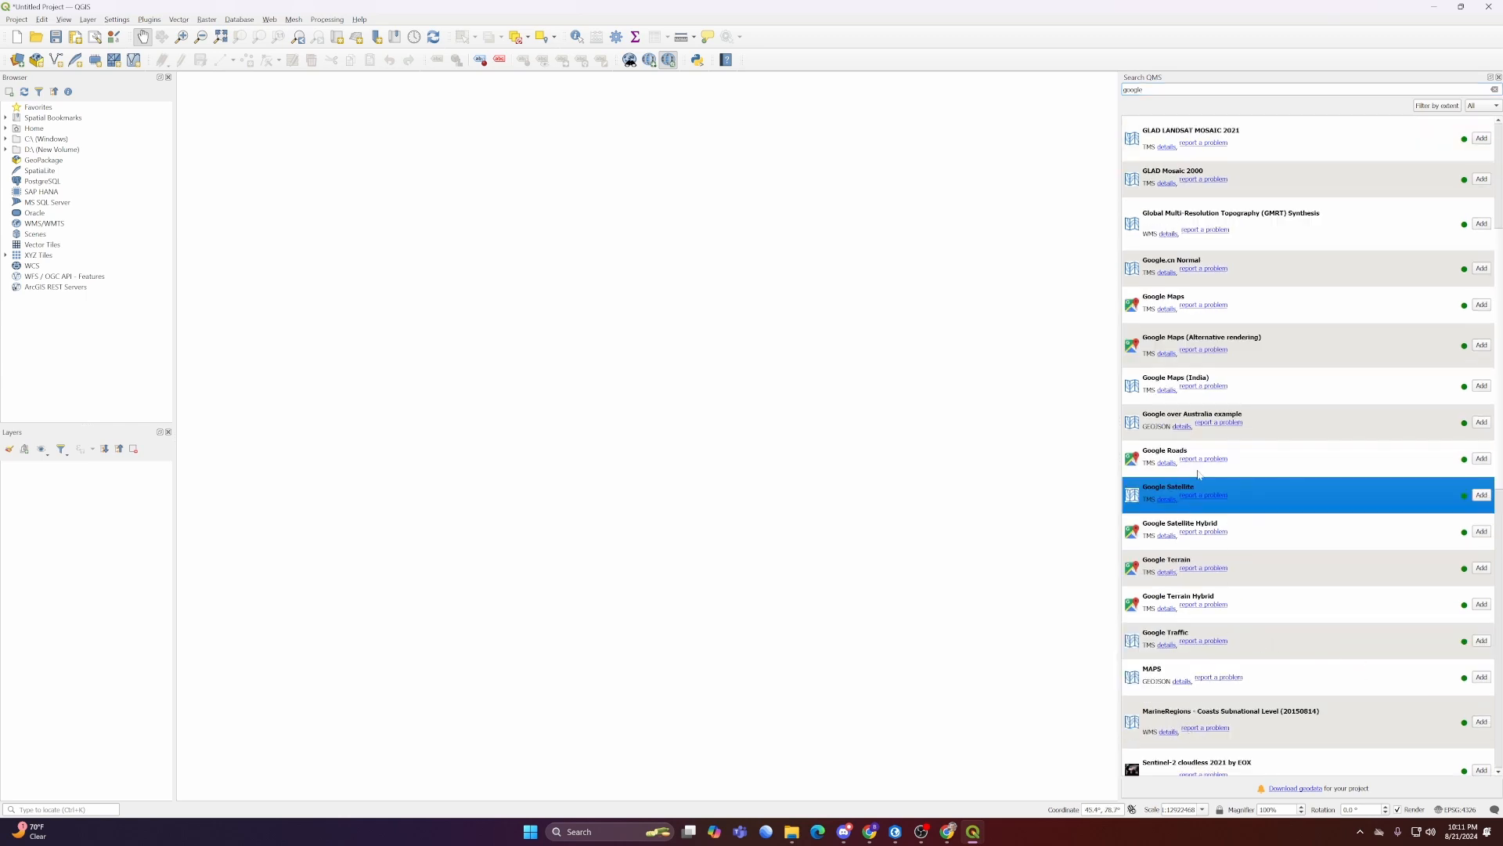
left_click(1481, 305)
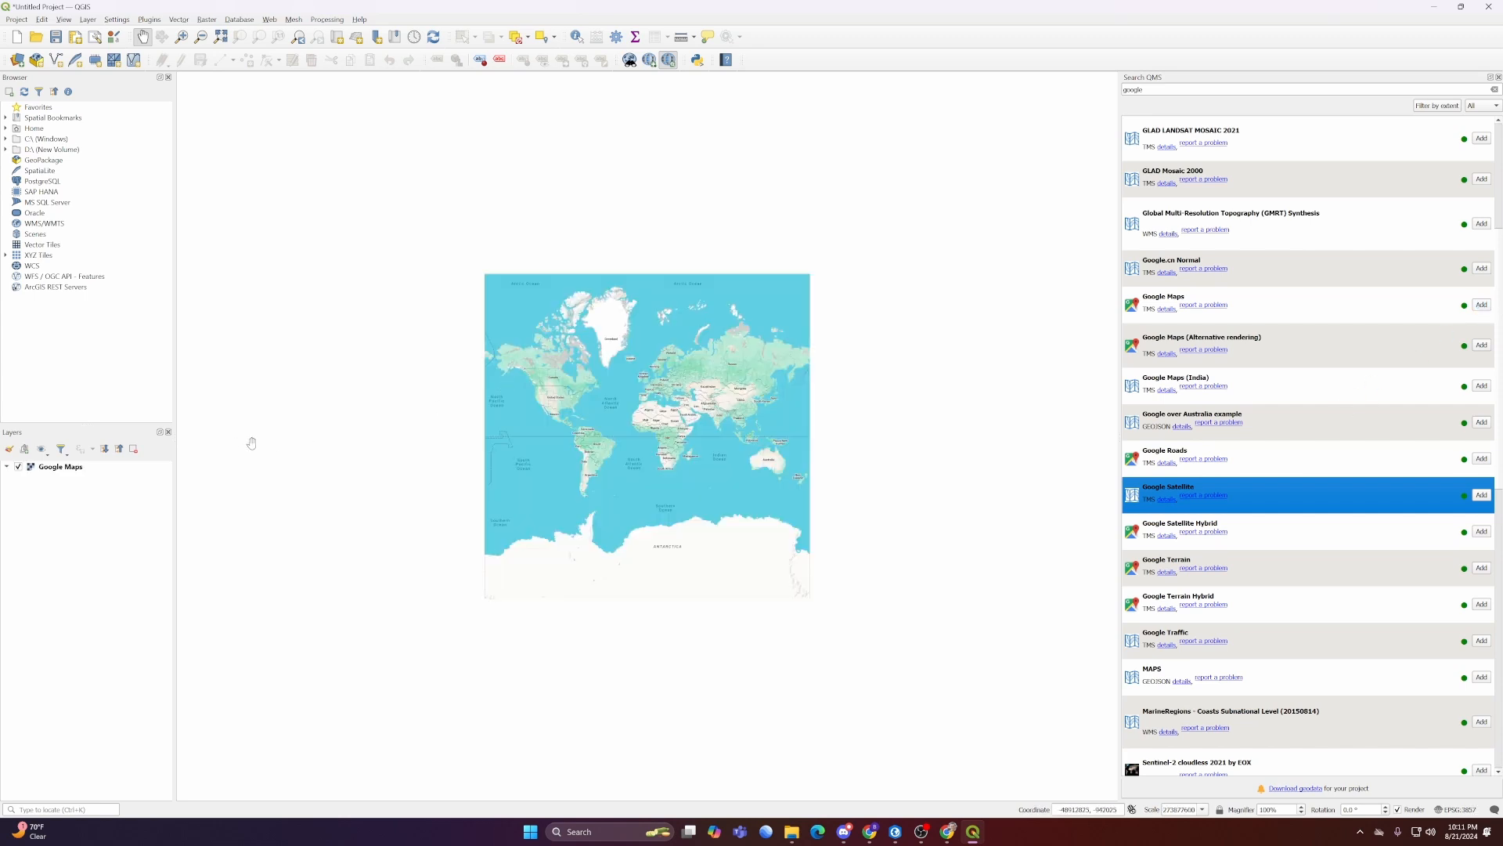
scroll(501, 423, "up", 4)
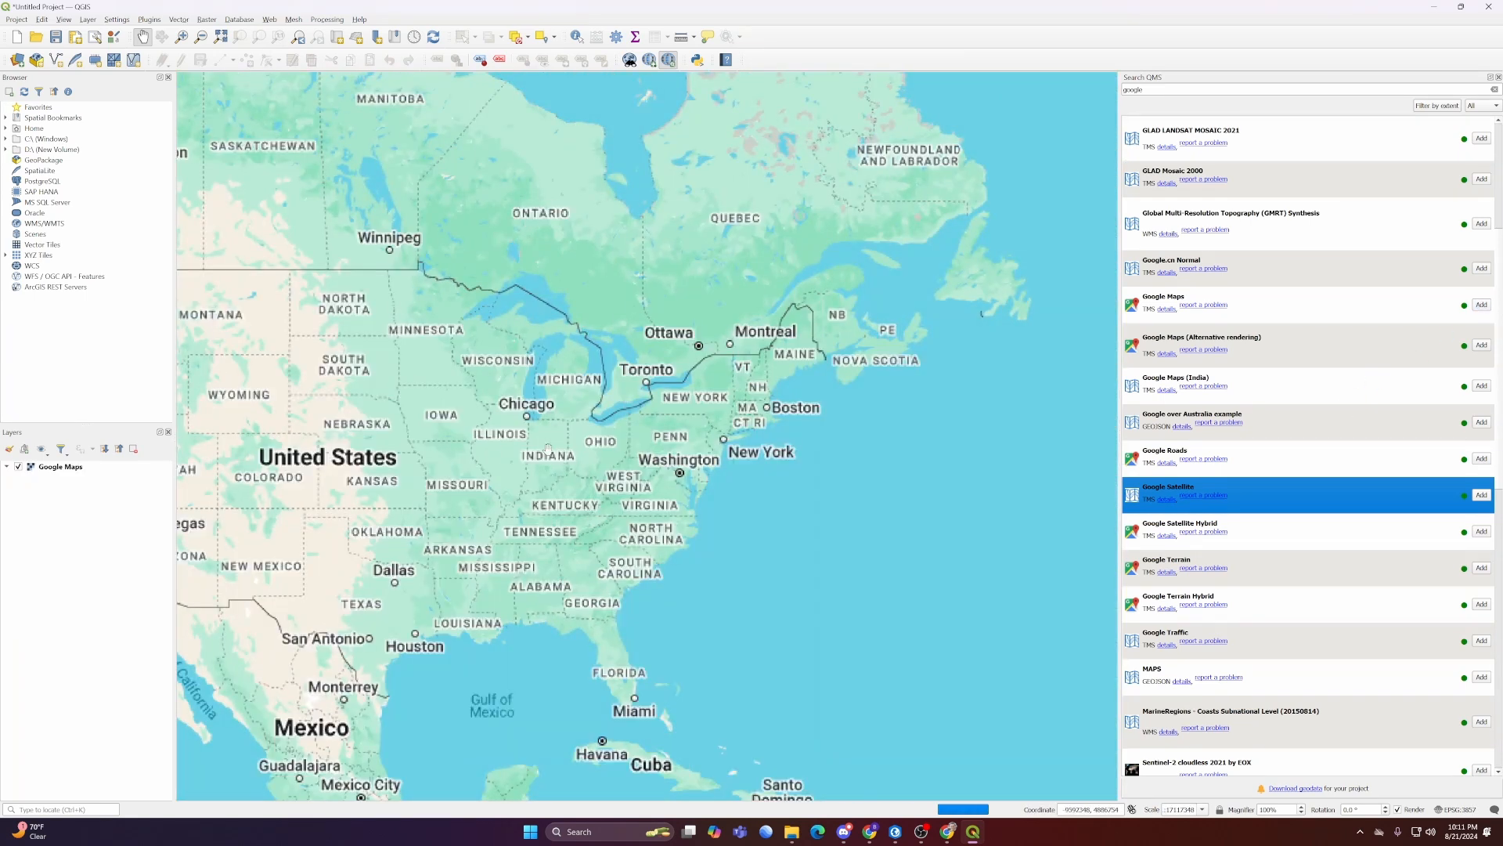
scroll(527, 359, "up", 2)
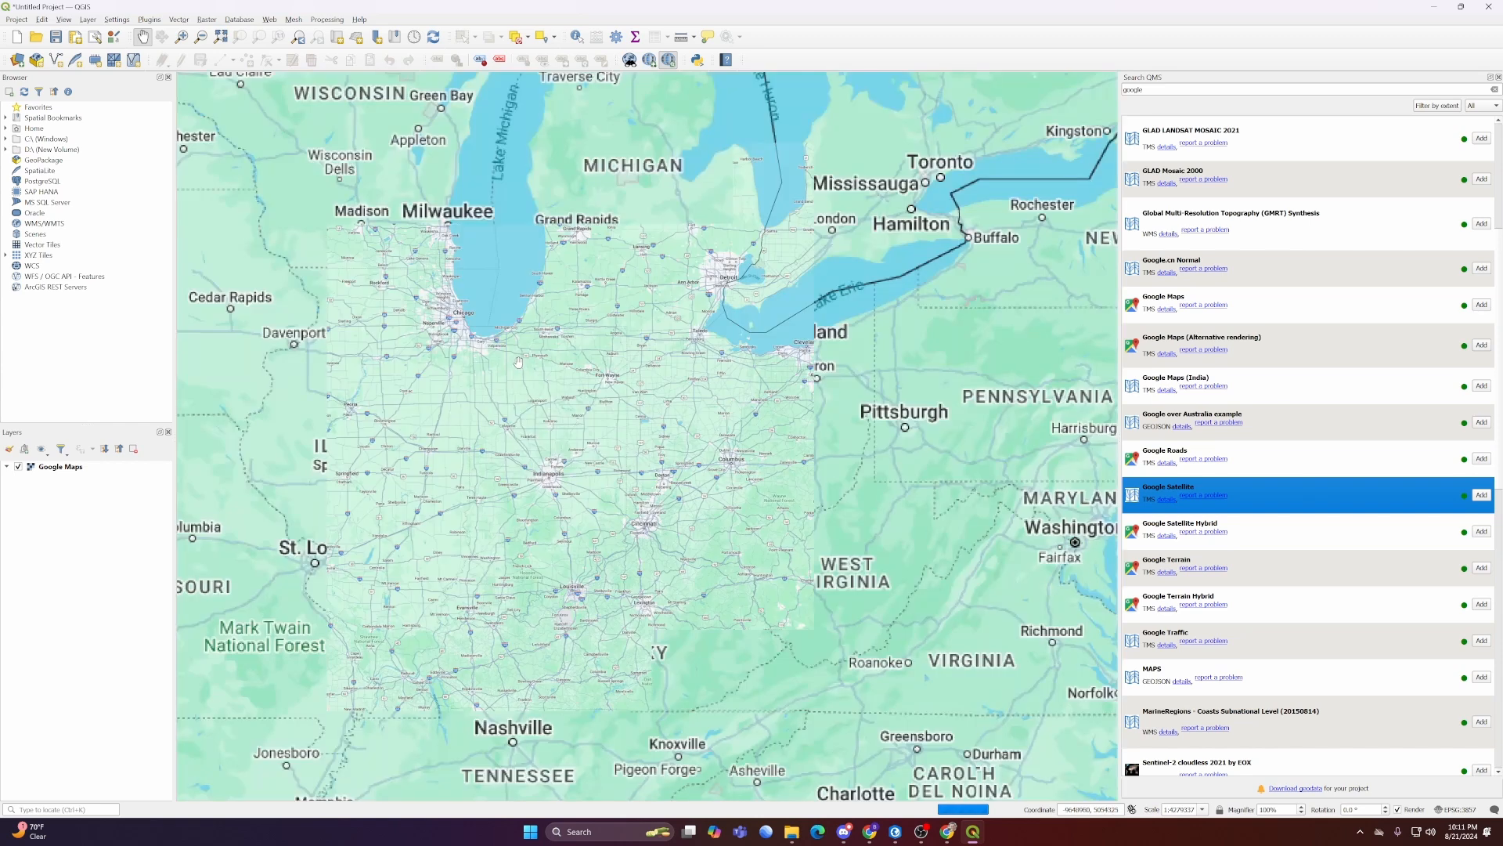
scroll(639, 328, "up", 3)
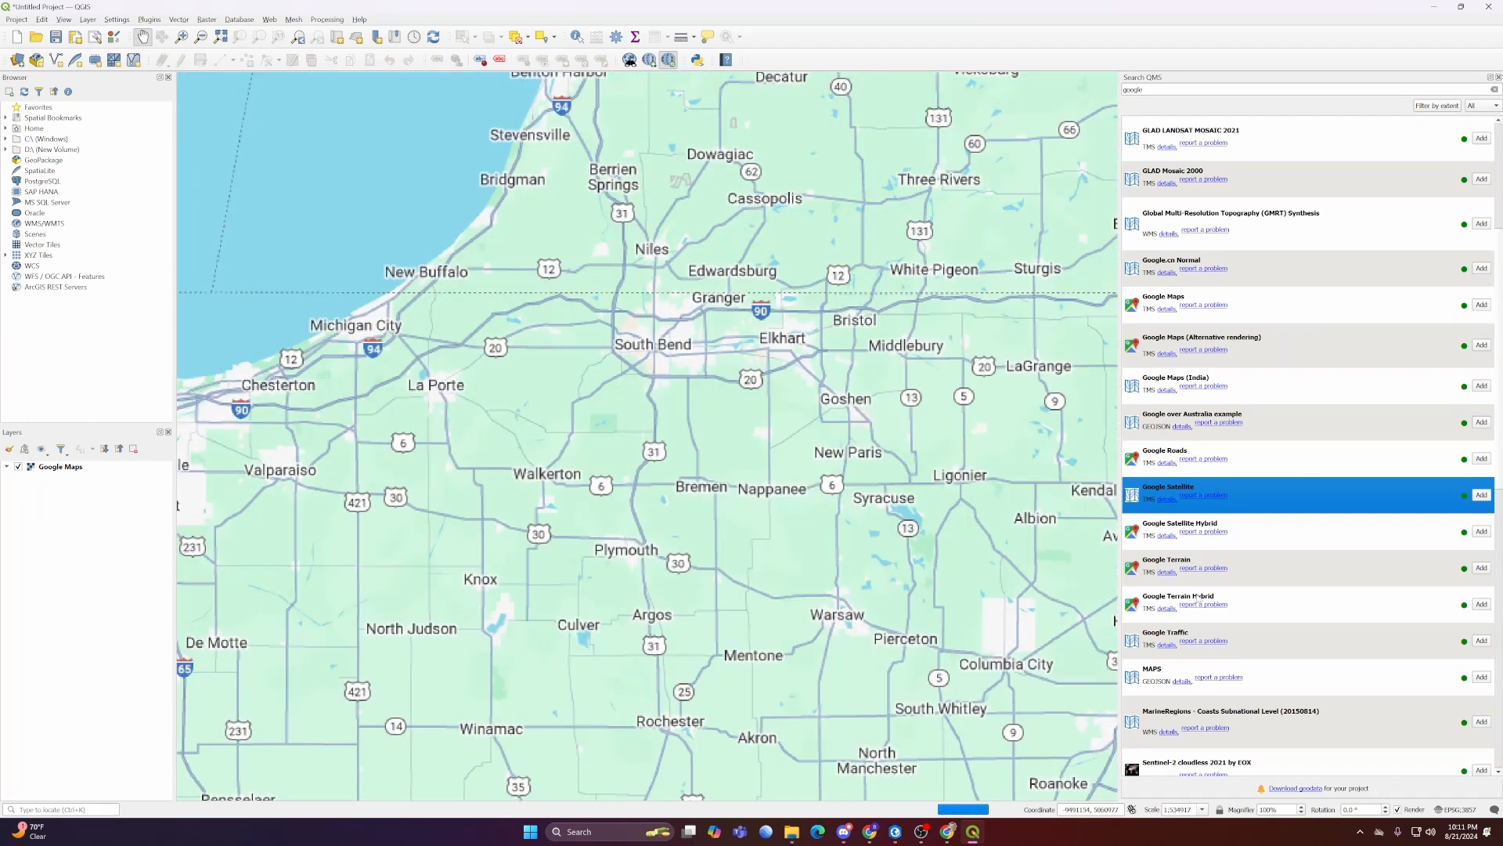
Step: Hide the Google Maps layer, add the Google Terrain service, and inspect the terrain over North America
left_click(18, 467)
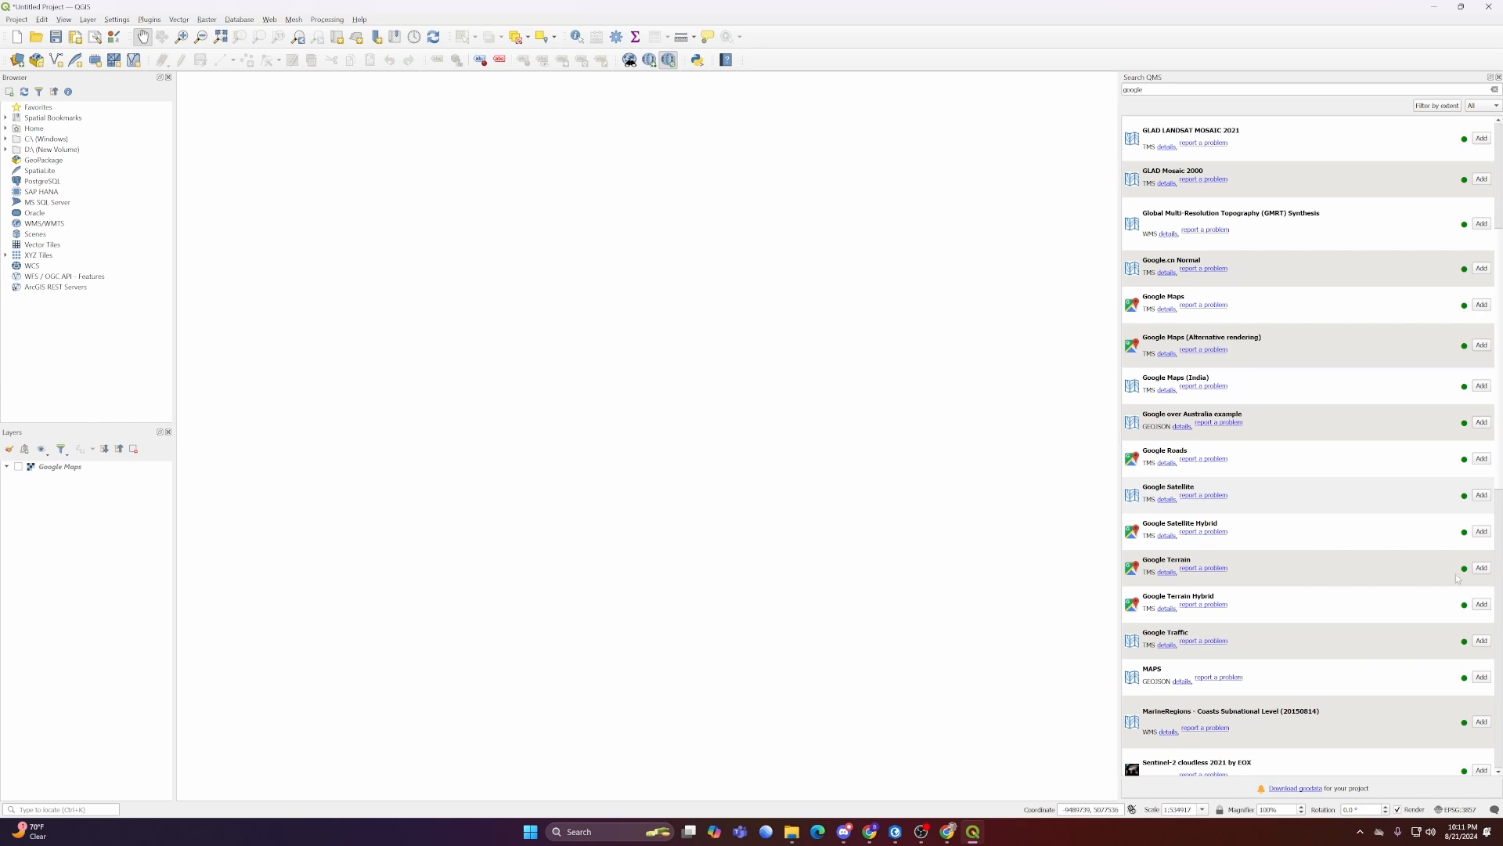
left_click(1481, 568)
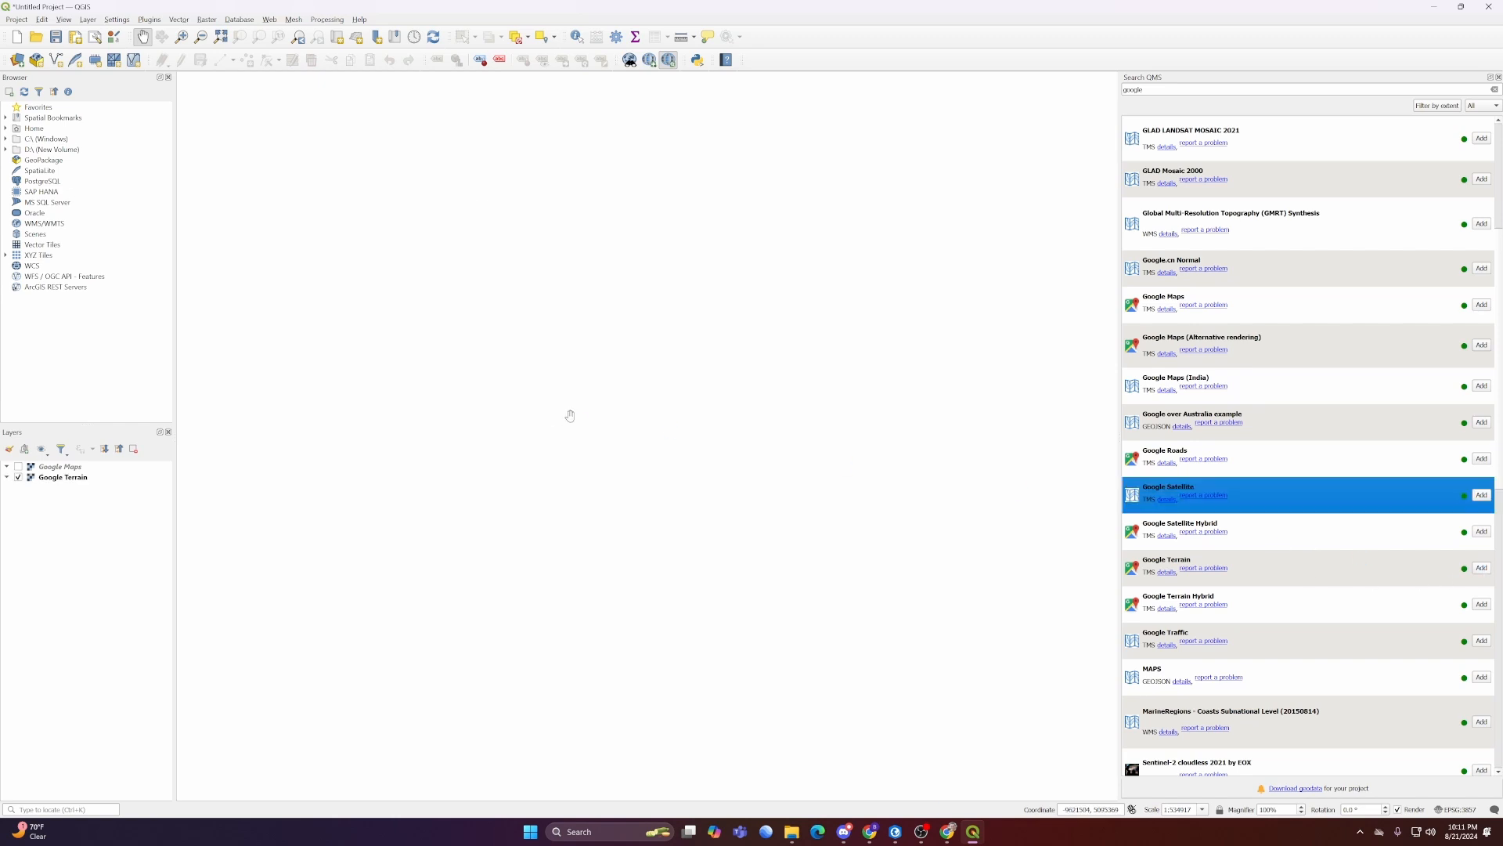
scroll(570, 416, "down", 2)
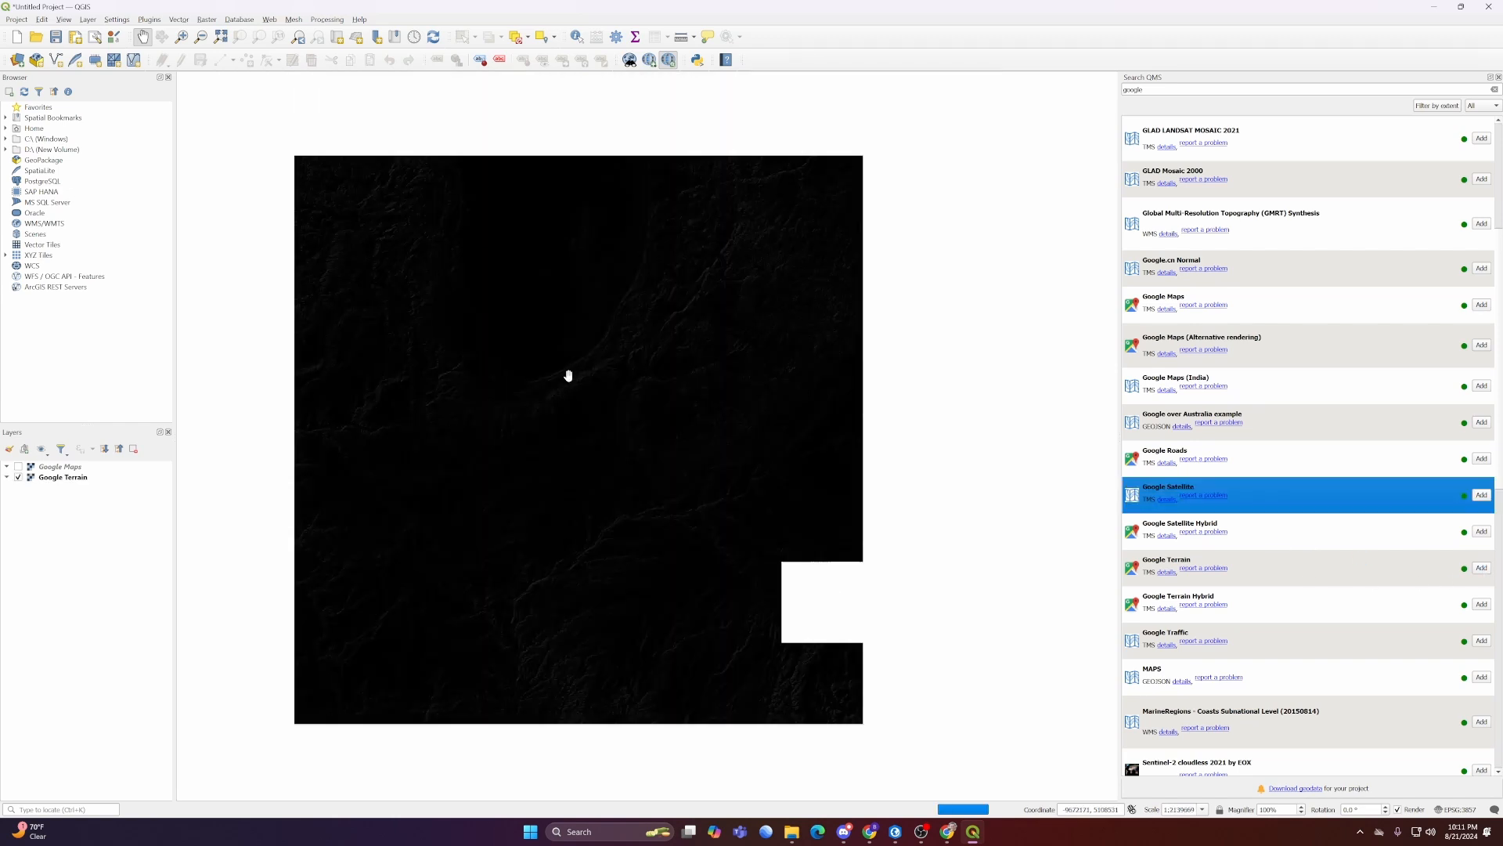
left_click_drag(568, 376, 838, 389)
scroll(836, 379, "down", 4)
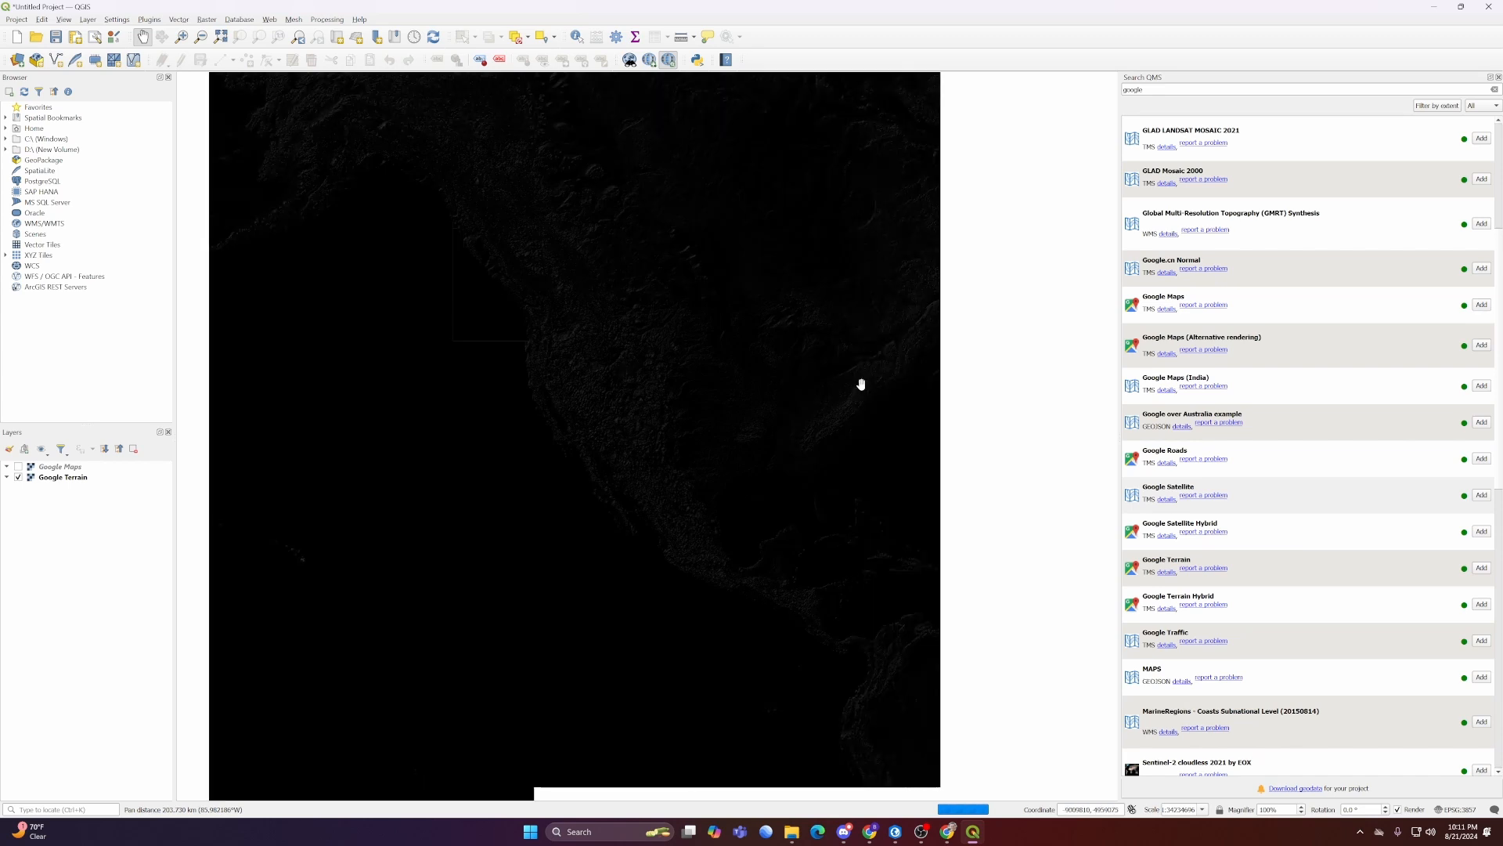
scroll(862, 385, "up", 1)
scroll(1259, 519, "down", 2)
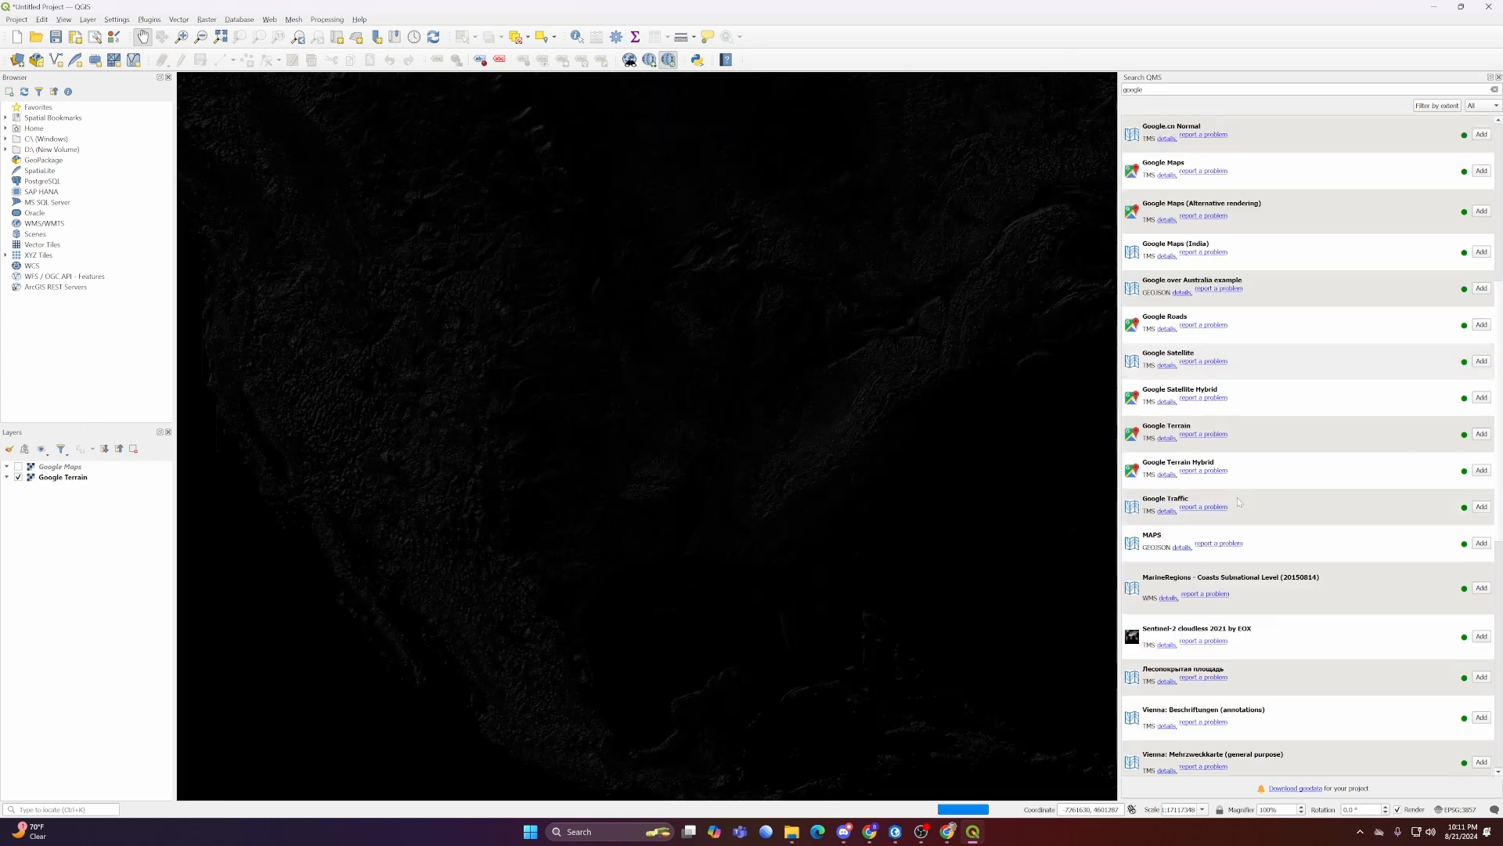
Step: Browse the remaining Google search results, then show the Google Maps layer again and hide the Google Terrain layer
scroll(1237, 496, "down", 8)
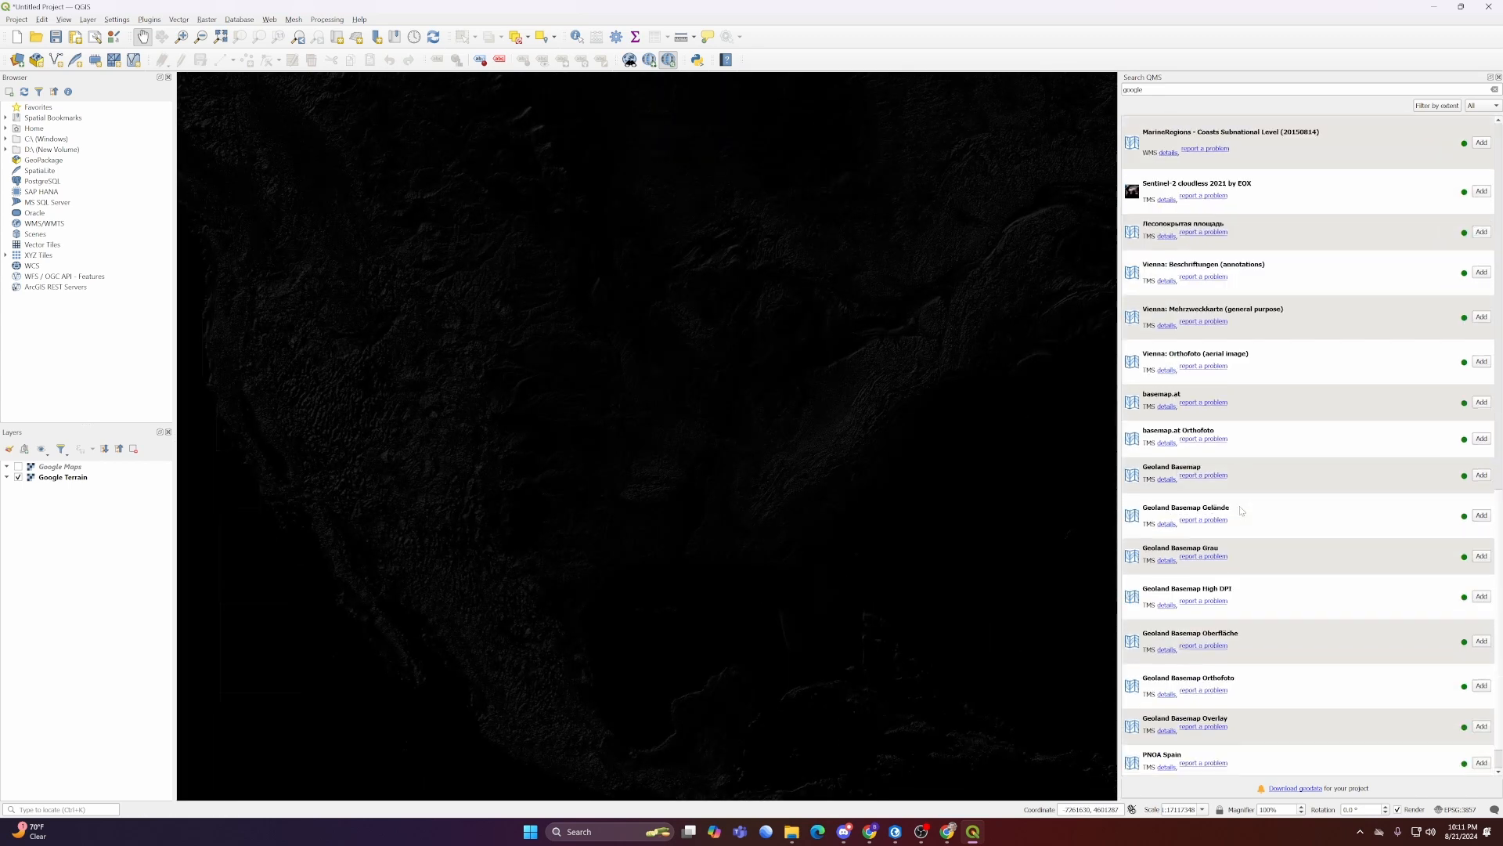
scroll(1239, 505, "up", 15)
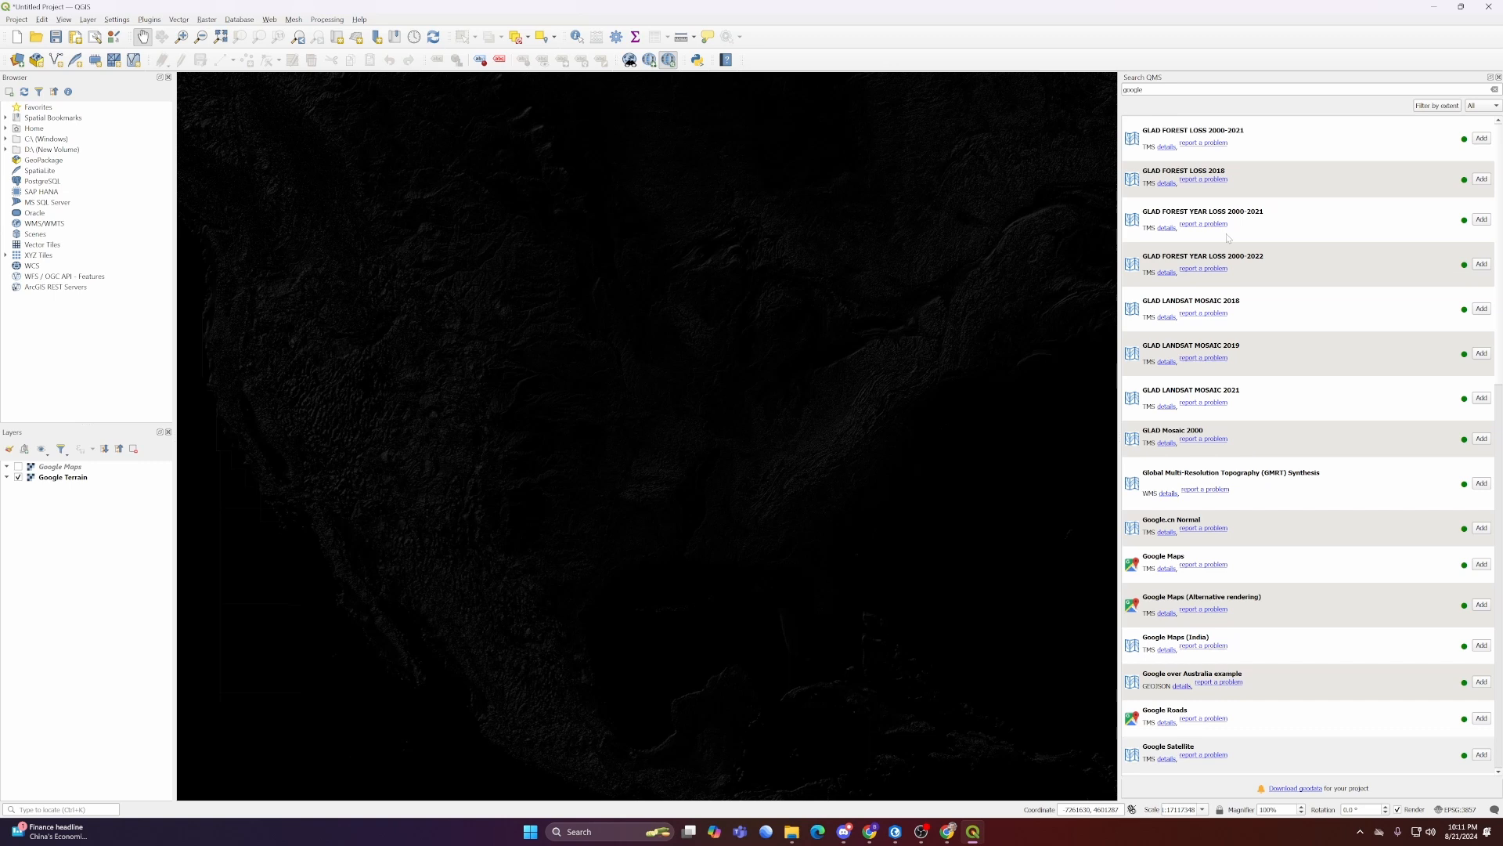
double_click(1132, 90)
left_click(18, 467)
left_click(18, 477)
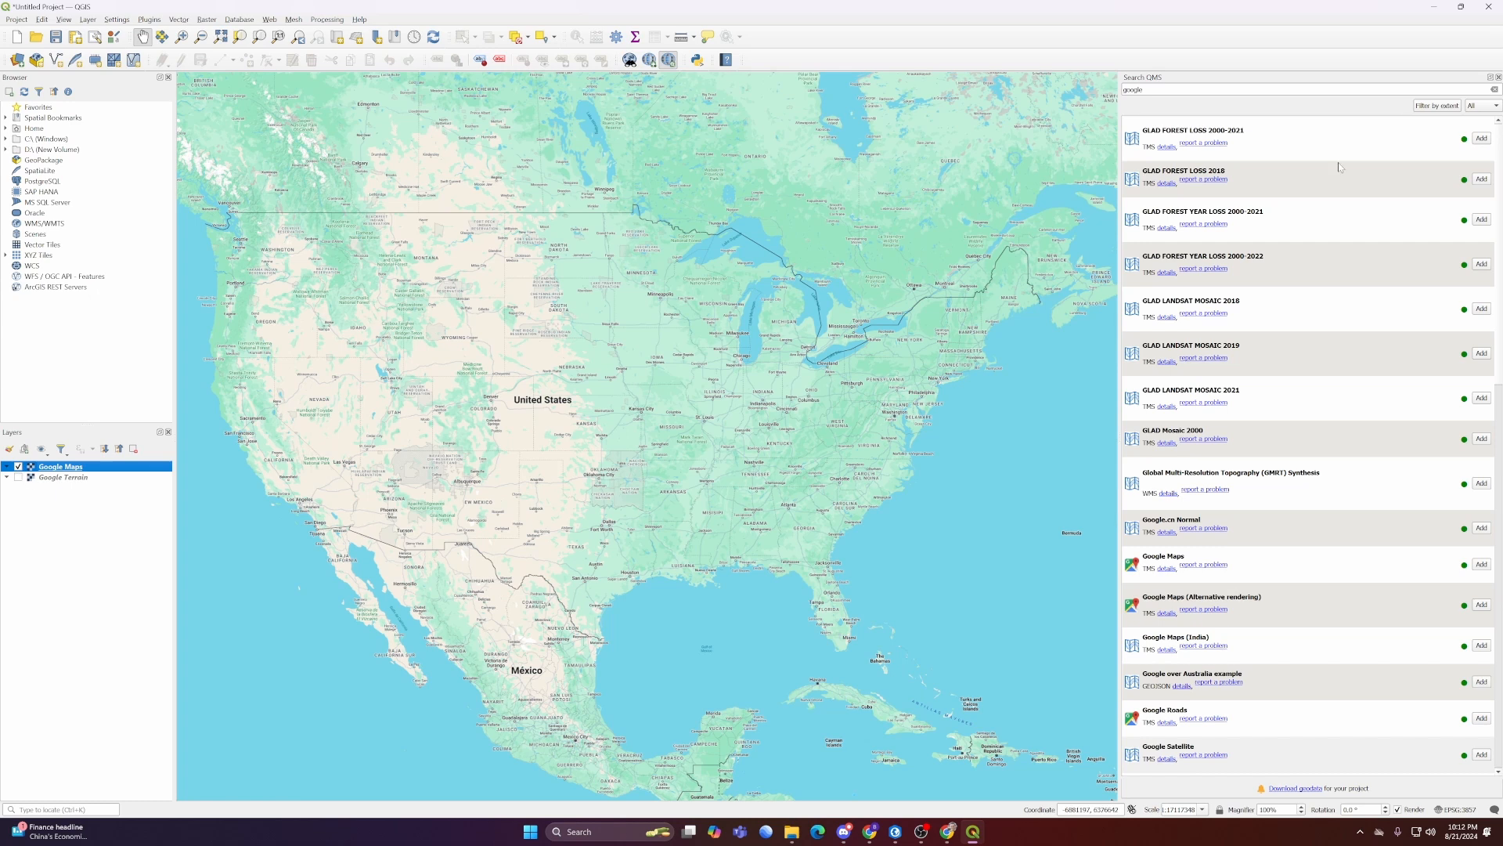
Step: Search the QMS service catalogue for "slate" and clear the query
left_click_drag(1161, 89, 970, 88)
type("slate")
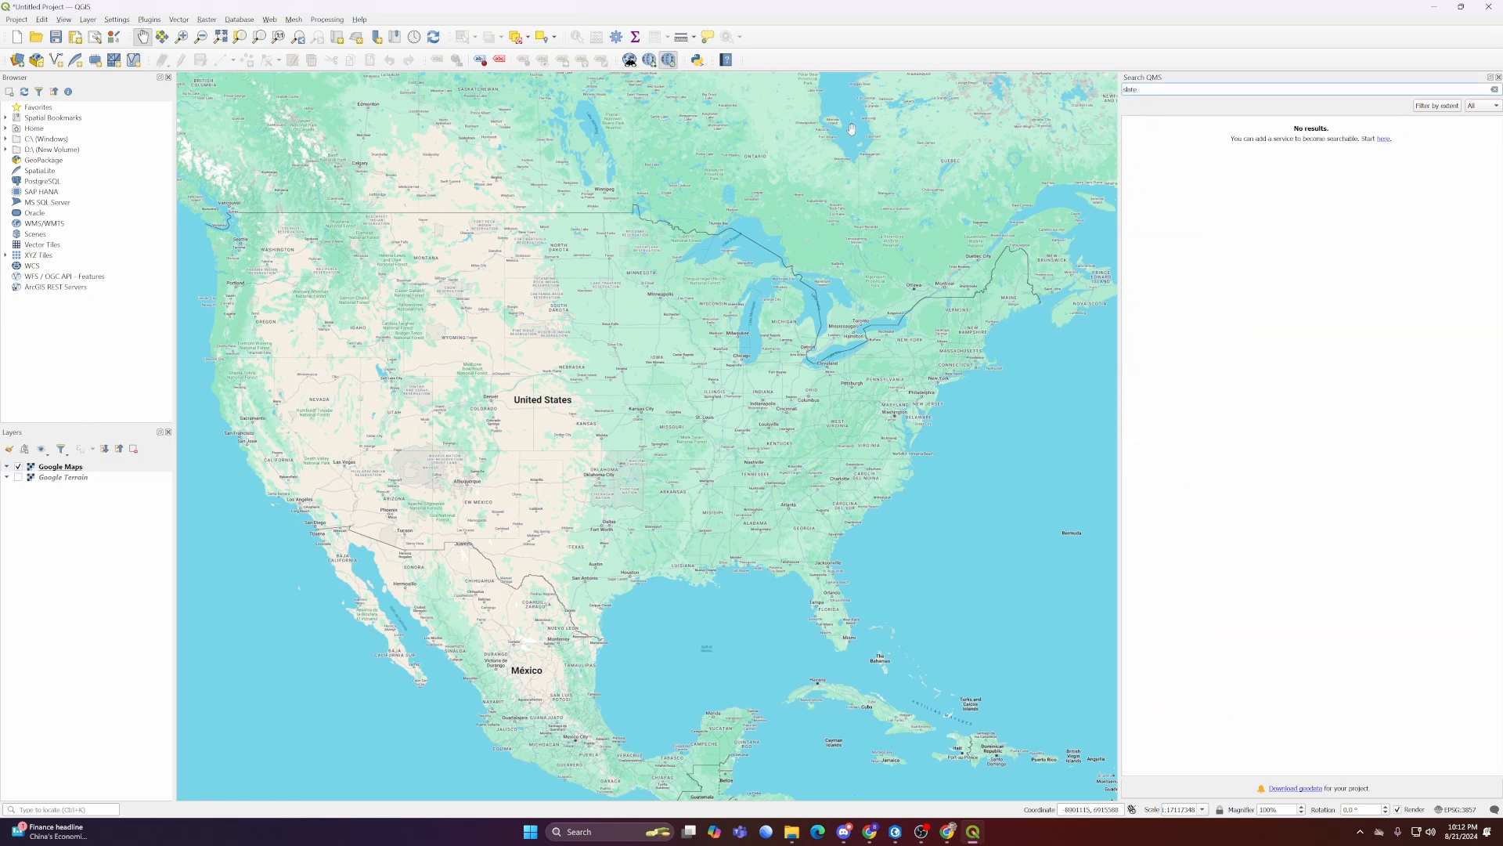
key("BackSpace")
key("BackSpace")
key("BackSpace")
key("BackSpace")
key("BackSpace")
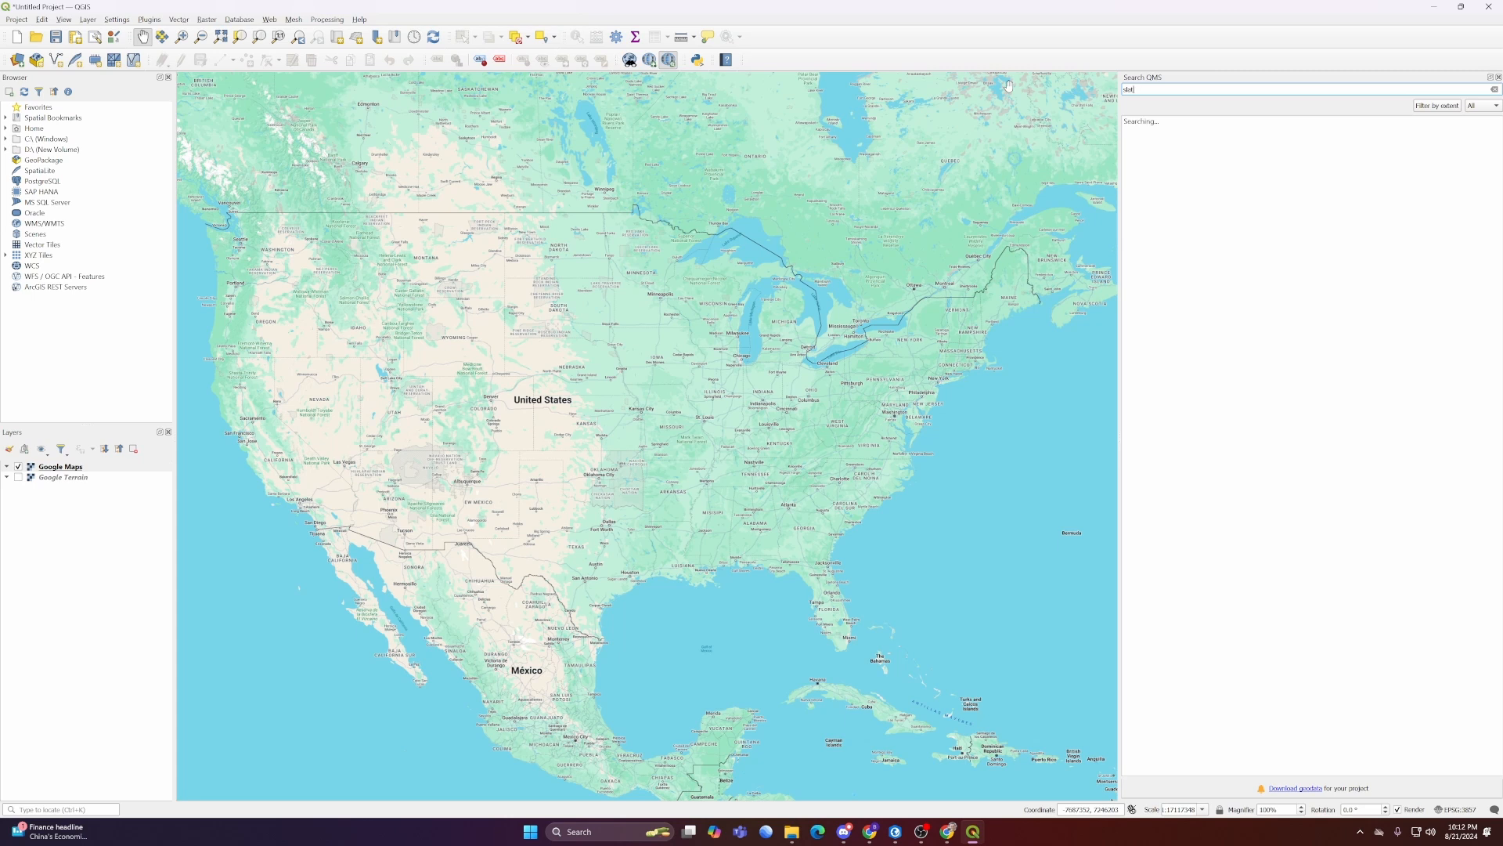